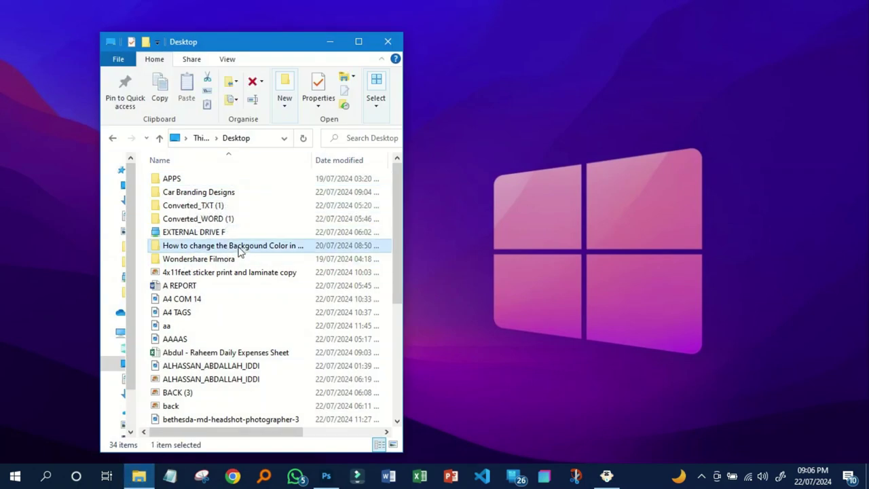
Open the Desktop tutorial folder, select the IMAGE TUTORIALS photo, and switch to Photoshop.
double_click(235, 246)
click(184, 187)
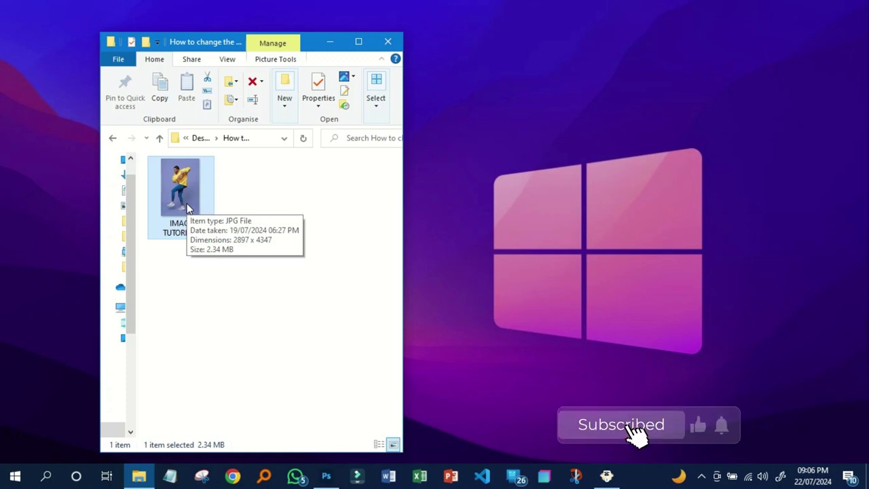
mouse_move(325, 477)
click(335, 479)
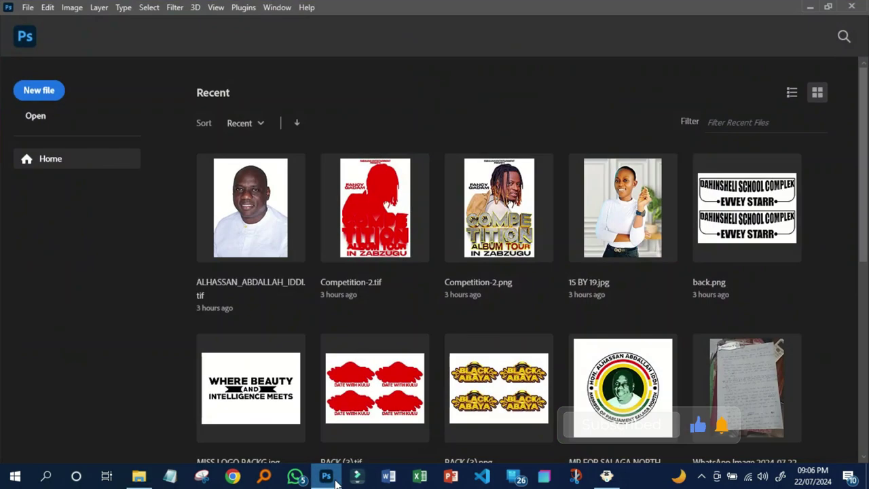
Open IMAGE TUTORIALS.jpg from the tutorial folder and zoom around to inspect the photo.
click(38, 115)
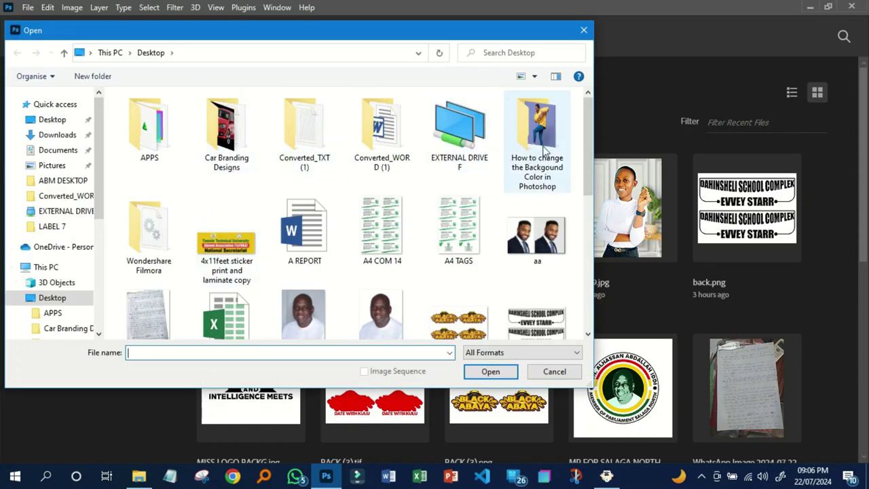
double_click(506, 154)
double_click(146, 125)
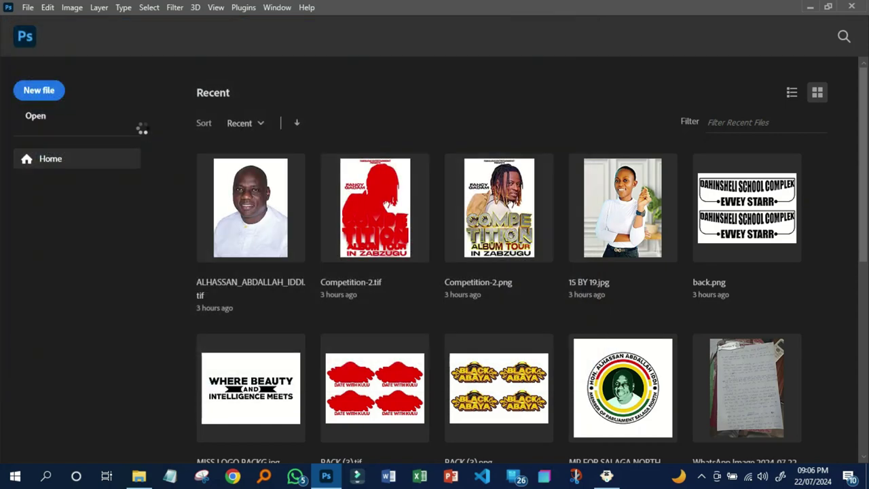
scroll(414, 218, down, 2)
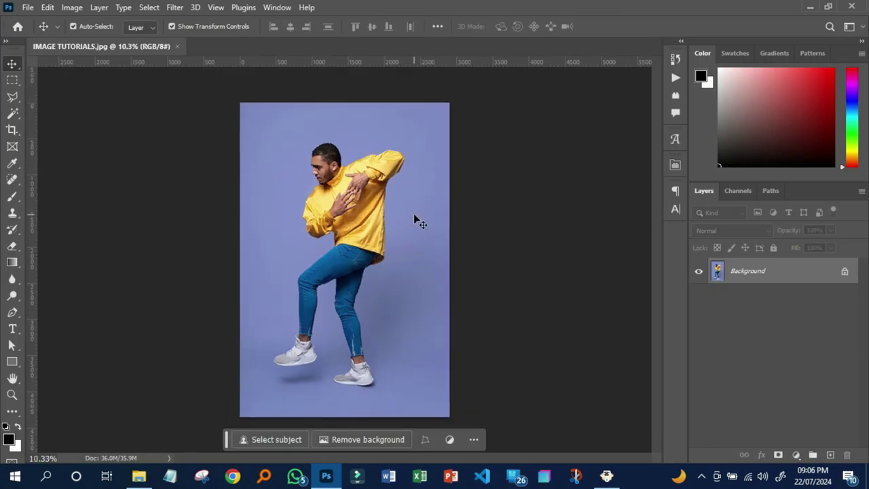
scroll(414, 218, up, 4)
scroll(372, 171, down, 1)
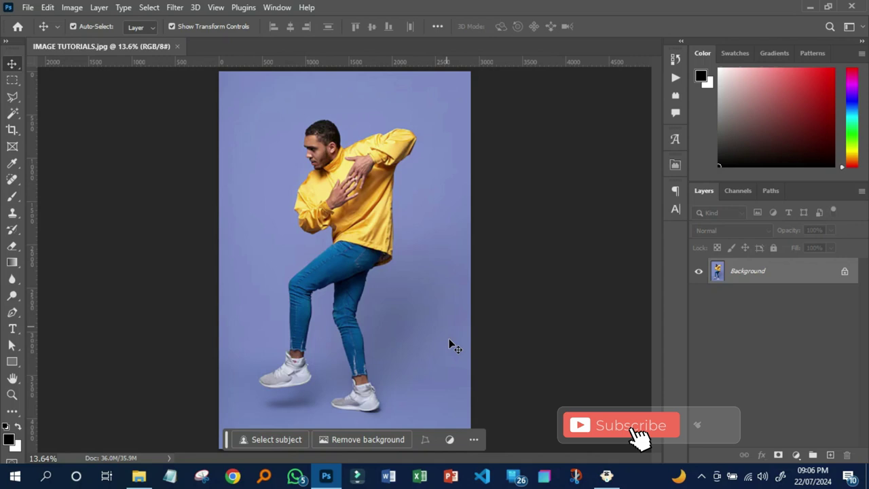
scroll(426, 353, down, 1)
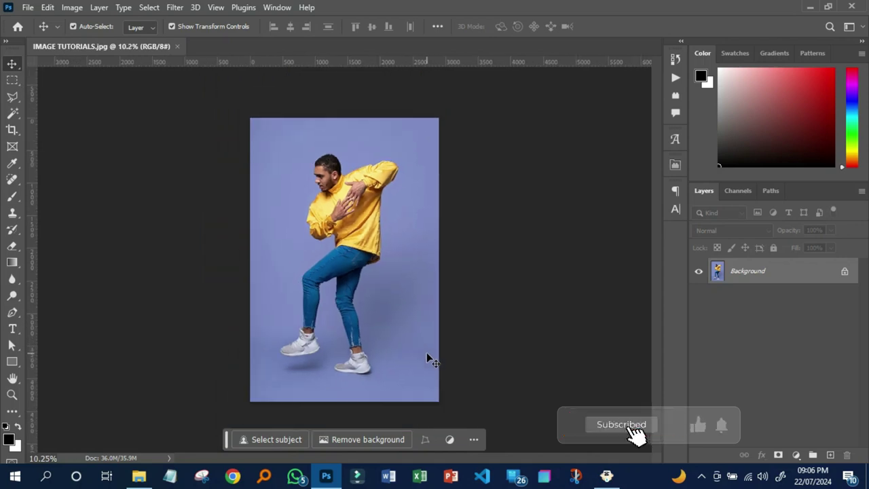
scroll(340, 380, up, 2)
scroll(340, 380, up, 1)
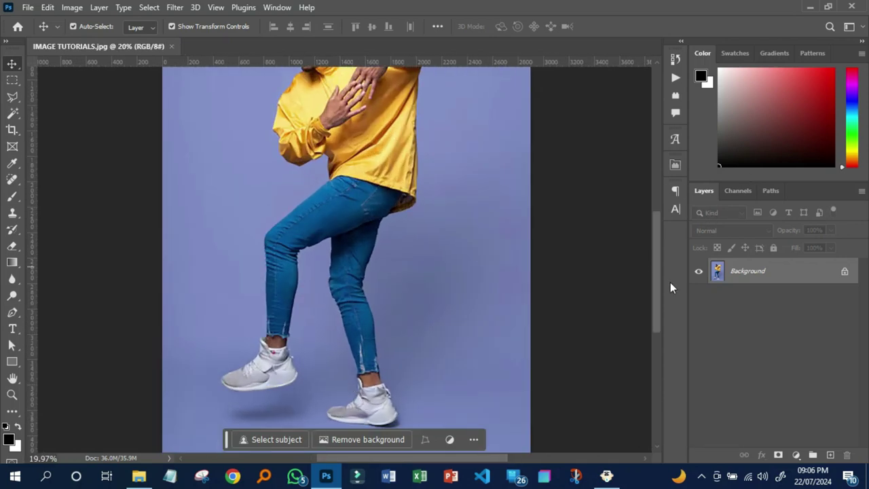
scroll(658, 256, down, 3)
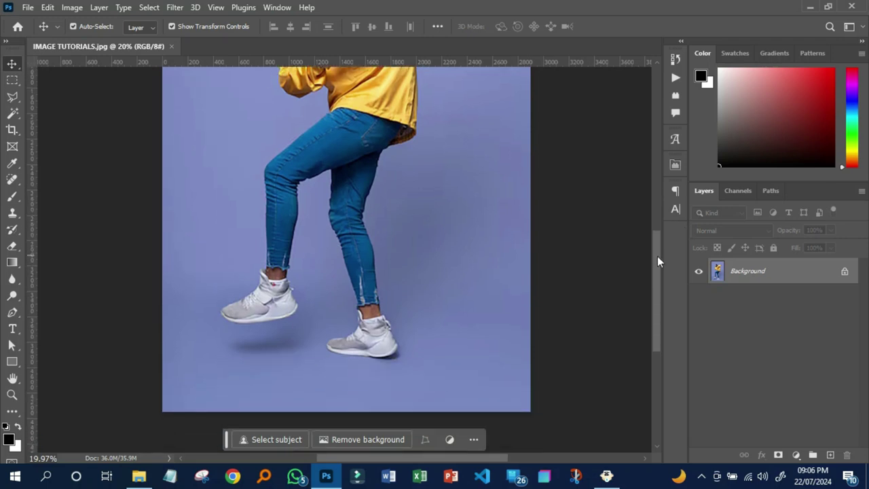
scroll(323, 301, up, 1)
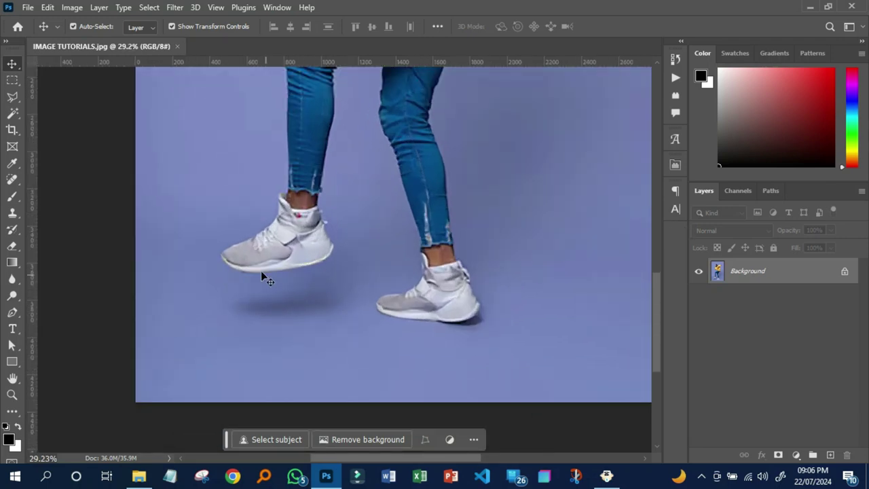
scroll(374, 301, down, 2)
scroll(374, 301, down, 1)
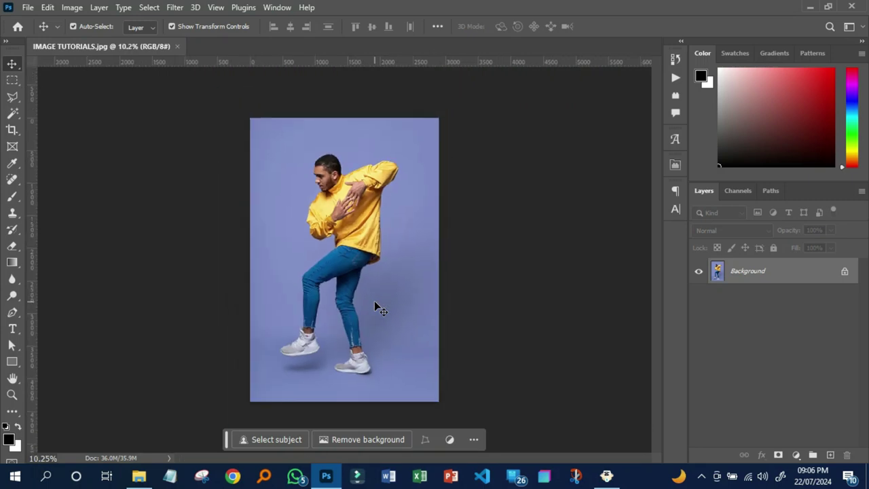
scroll(330, 305, up, 1)
scroll(328, 307, down, 1)
scroll(328, 307, up, 1)
scroll(328, 307, down, 1)
scroll(328, 307, up, 1)
scroll(328, 307, down, 1)
scroll(328, 307, up, 1)
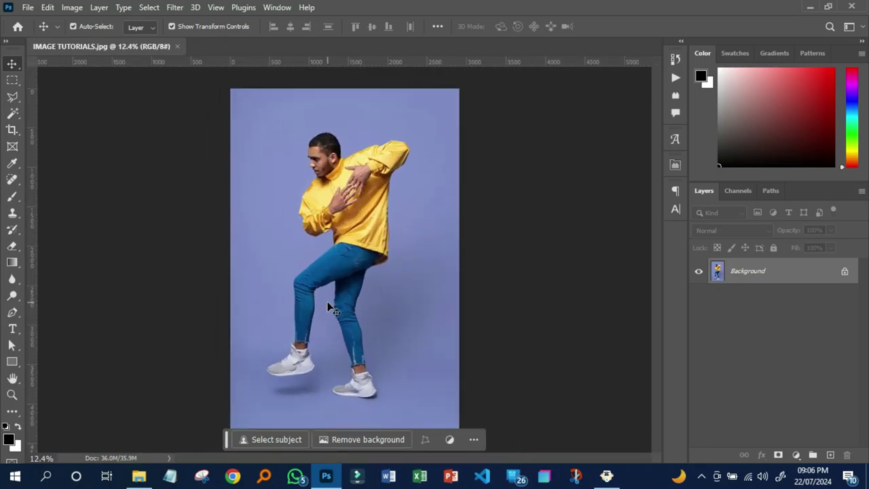
scroll(328, 307, down, 1)
scroll(328, 307, up, 1)
scroll(328, 307, down, 1)
scroll(328, 307, up, 1)
Duplicate the Background layer and make the Background copy layer active.
right_click(765, 271)
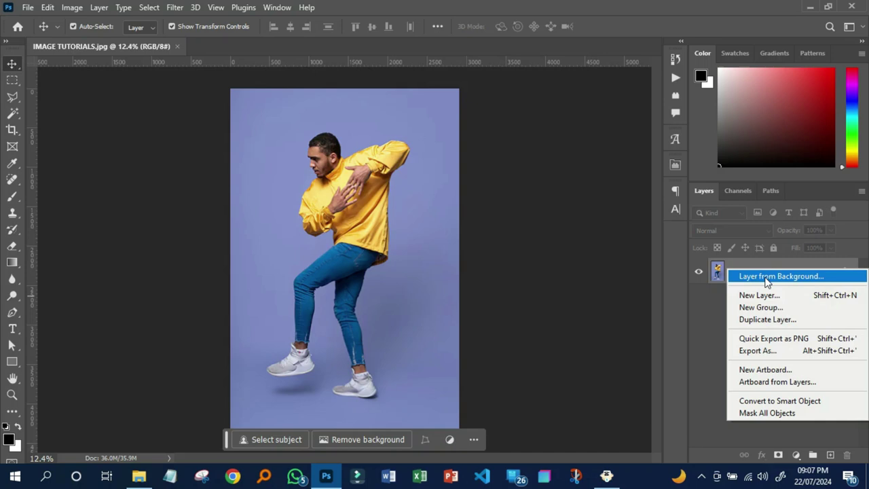
click(757, 318)
click(542, 122)
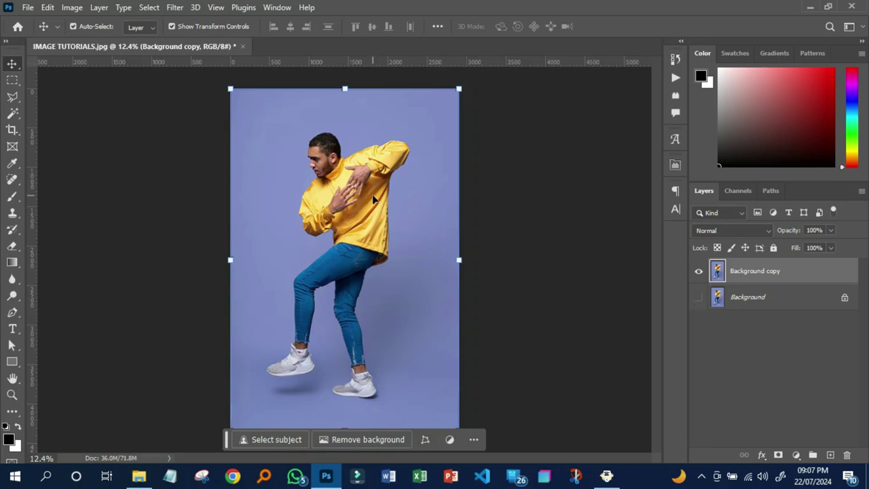
scroll(372, 195, down, 1)
scroll(372, 194, down, 1)
scroll(373, 194, up, 1)
click(540, 209)
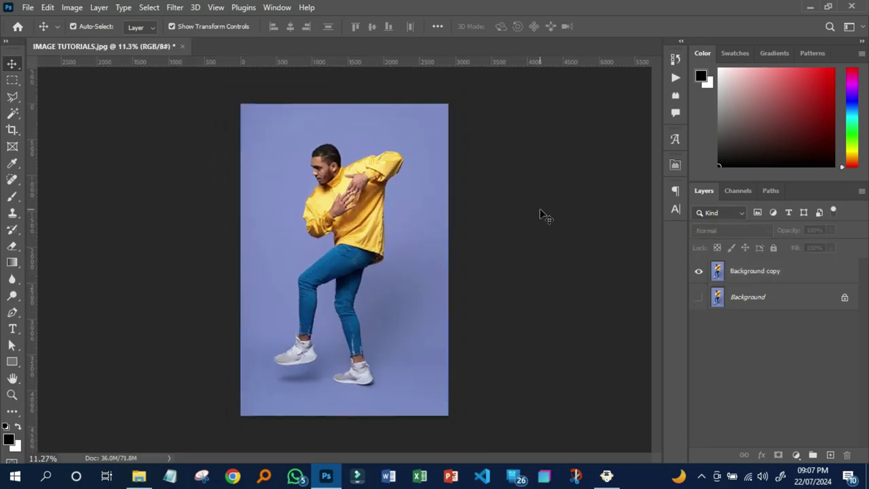
click(352, 237)
click(148, 7)
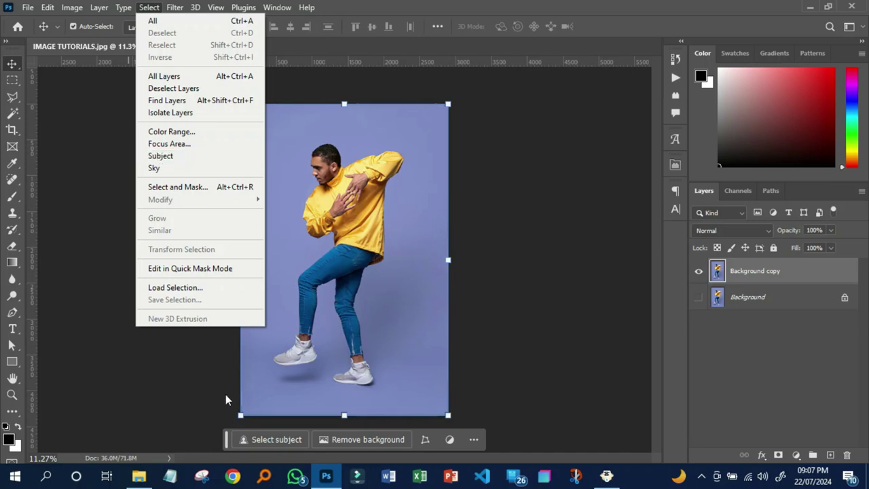
Use Select Subject on Background copy to outline the dancing man, then check the outline.
mouse_move(228, 446)
mouse_down()
mouse_move(227, 307)
mouse_move(211, 325)
mouse_up()
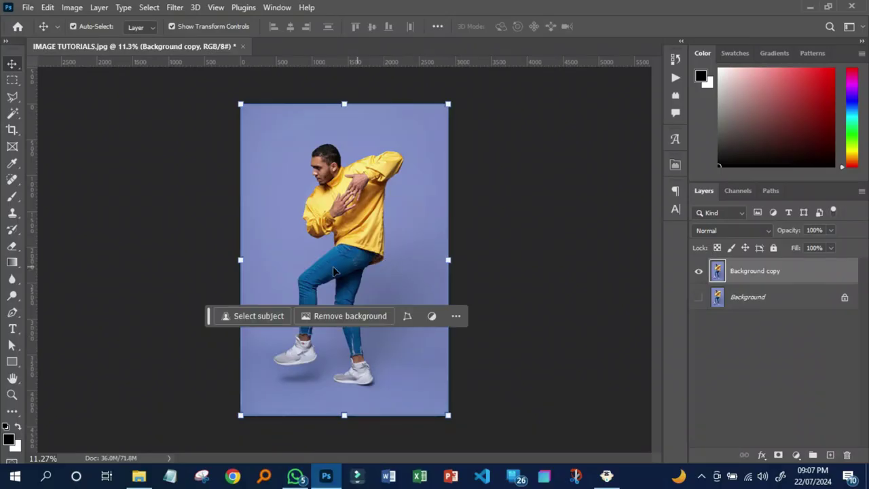
click(261, 315)
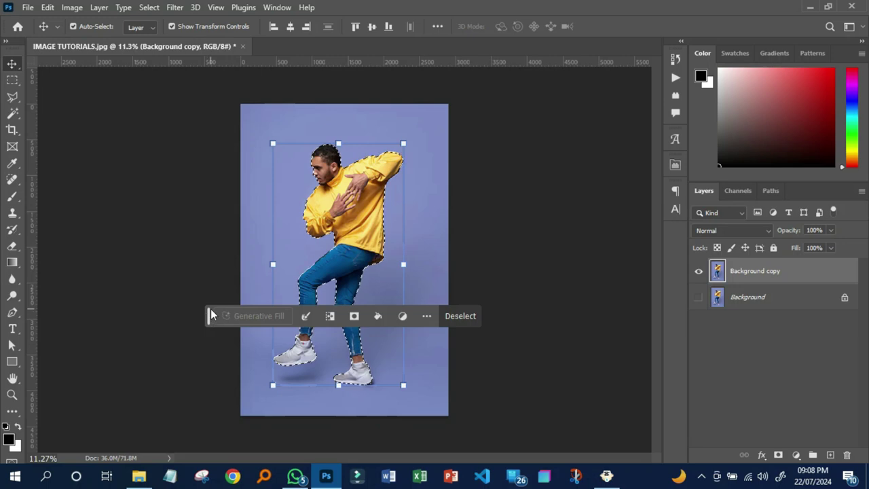
drag(210, 312, 216, 428)
scroll(377, 354, up, 2)
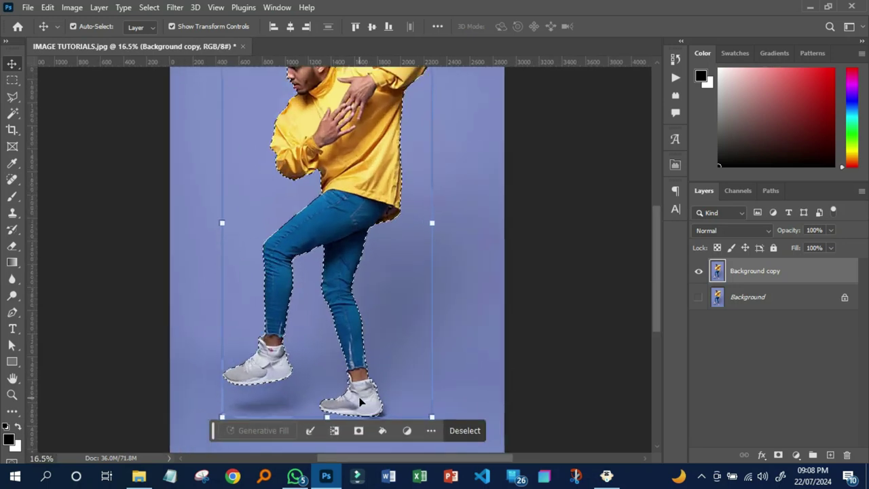
scroll(370, 373, up, 3)
scroll(360, 397, up, 5)
scroll(360, 380, down, 2)
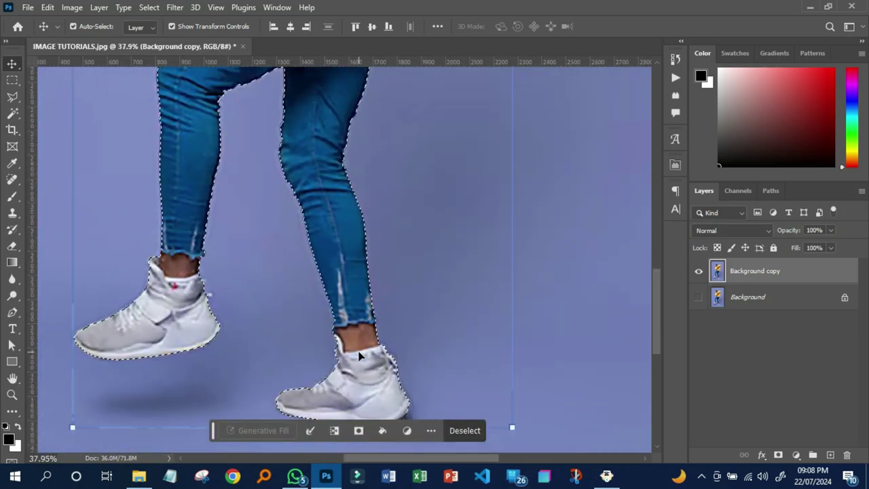
scroll(353, 339, down, 2)
scroll(369, 319, down, 3)
scroll(355, 190, down, 2)
scroll(340, 196, up, 3)
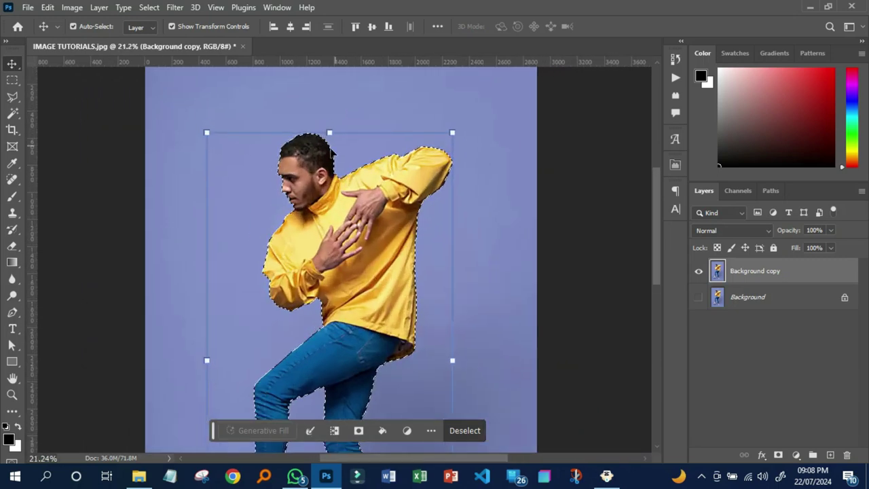
scroll(329, 201, up, 2)
scroll(322, 202, up, 3)
scroll(416, 110, down, 5)
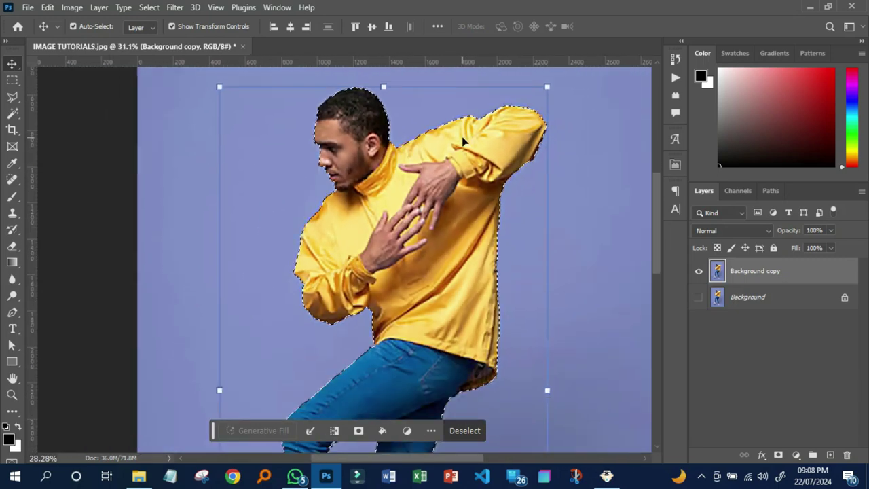
scroll(444, 197, down, 2)
scroll(334, 201, down, 2)
scroll(338, 214, up, 4)
scroll(339, 213, up, 2)
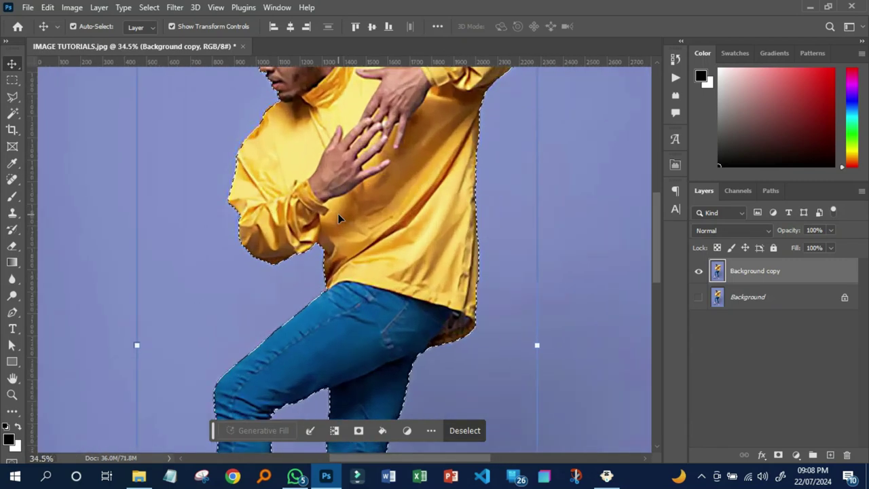
scroll(338, 214, down, 3)
scroll(338, 213, down, 2)
scroll(339, 213, up, 2)
scroll(339, 218, down, 1)
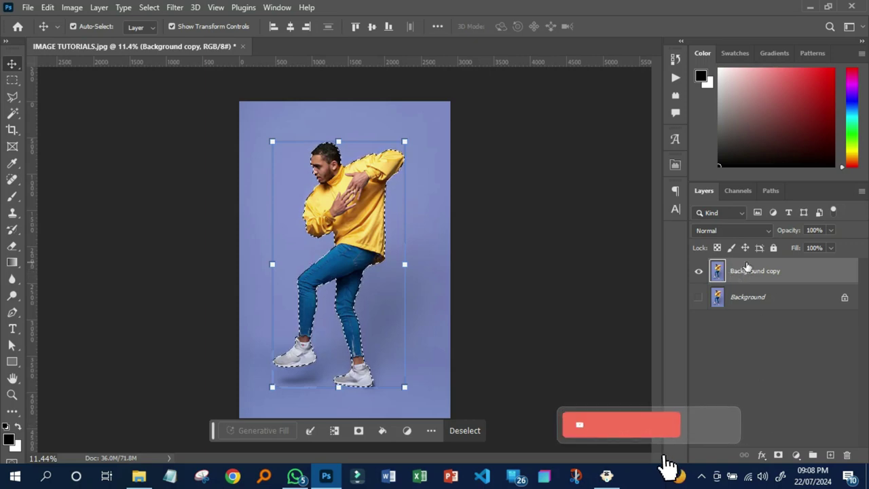
Add a layer mask to Background copy, then show and unlock the original Background as Layer 0.
key(ctrl+d)
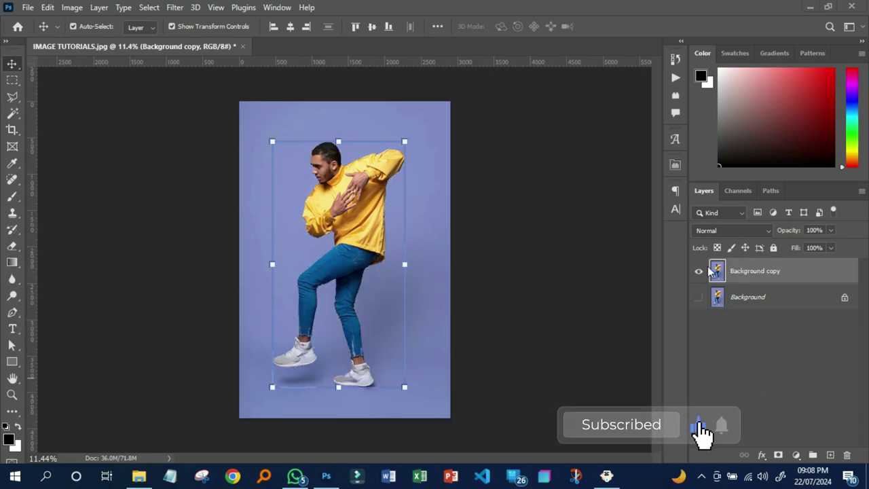
click(779, 456)
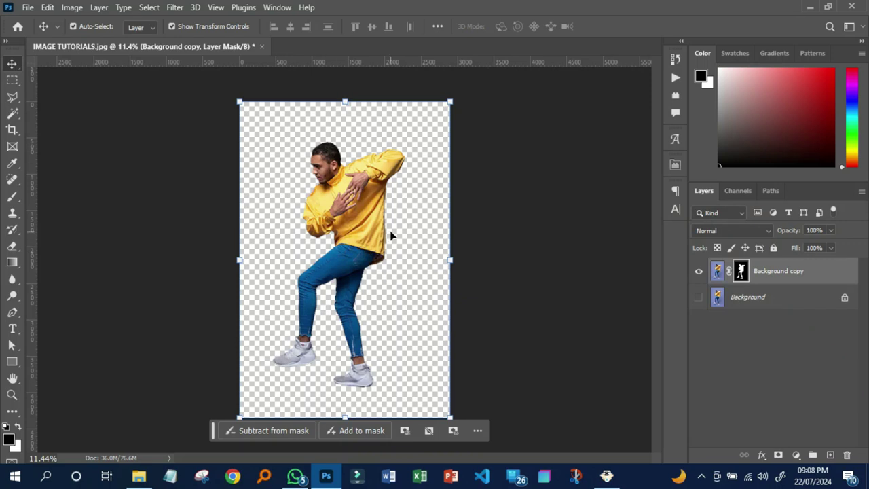
click(759, 302)
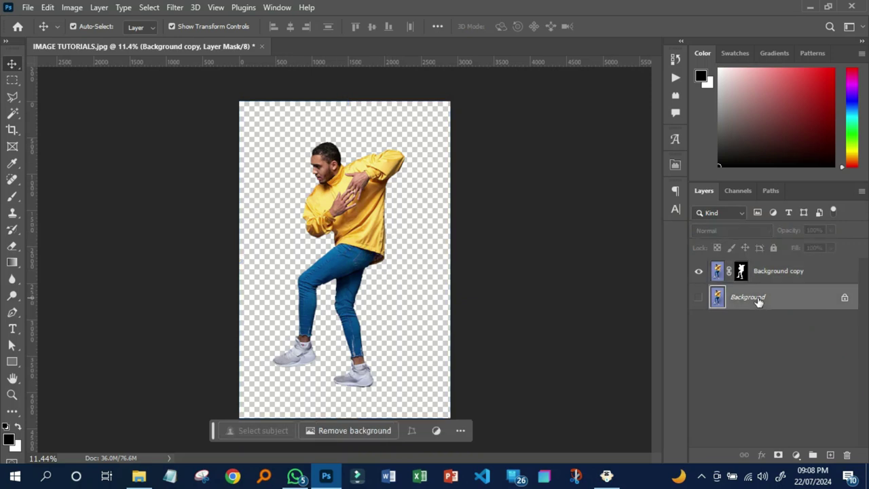
click(698, 299)
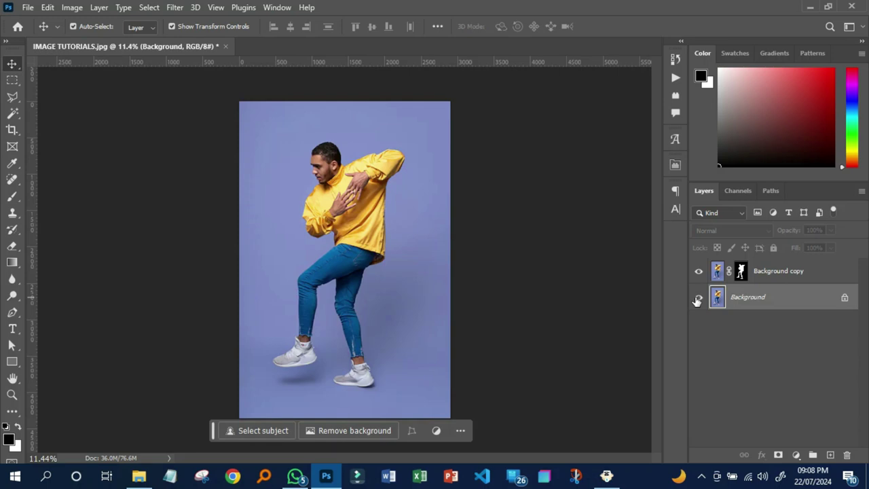
click(846, 300)
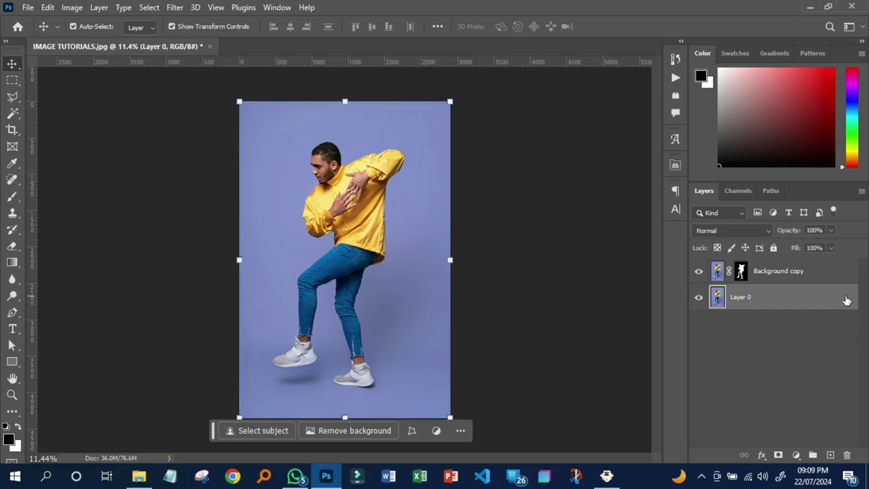
Colorize Layer 0 with Hue/Saturation at Hue 360 and Saturation 63.
click(72, 7)
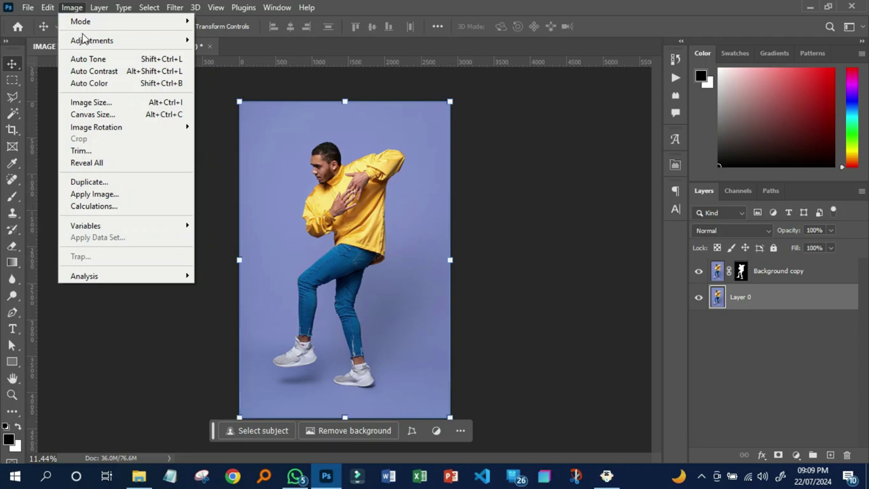
mouse_move(91, 40)
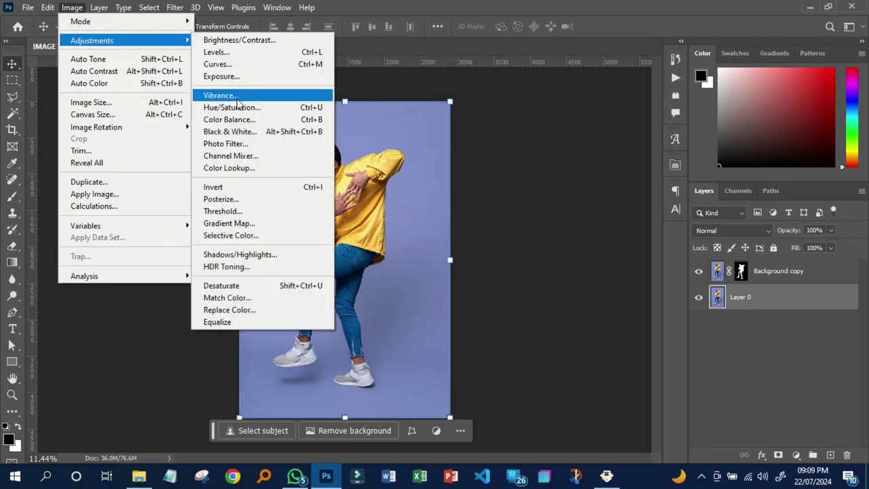
click(233, 108)
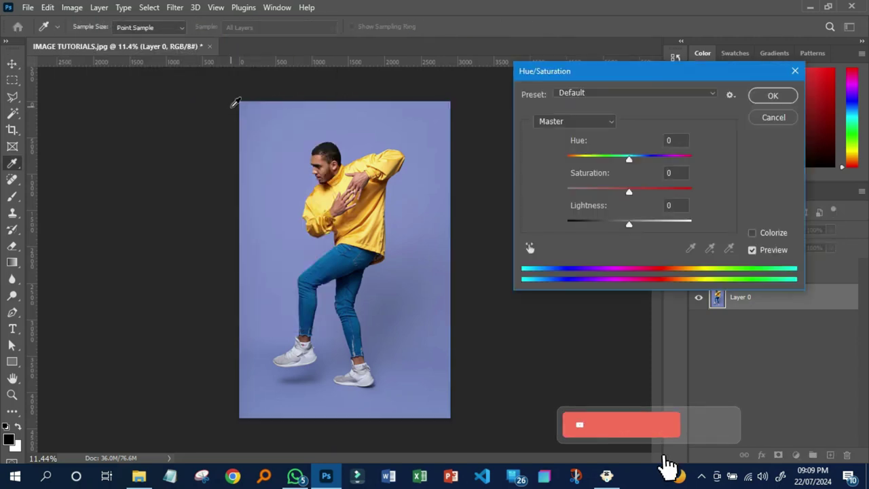
drag(524, 98, 532, 99)
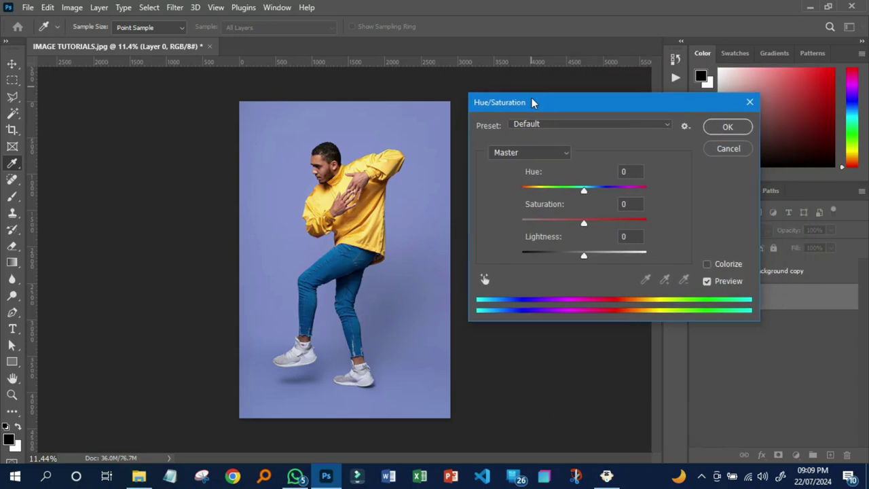
click(725, 264)
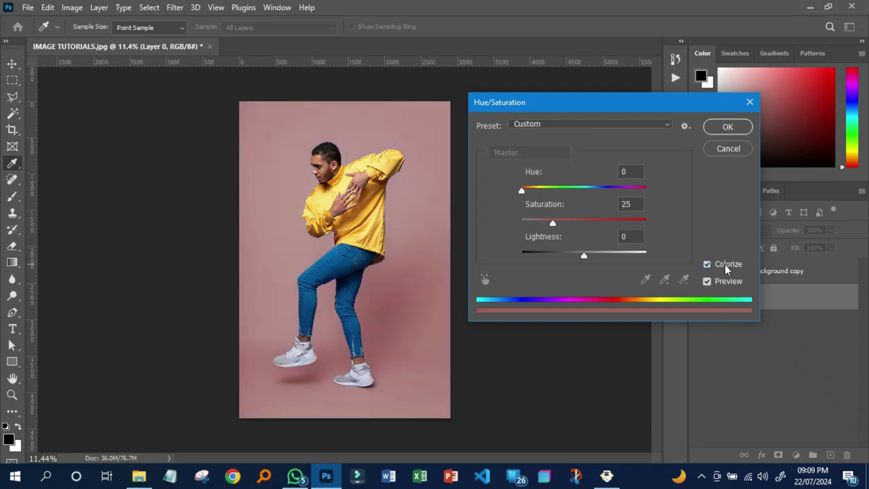
click(725, 264)
click(725, 264)
mouse_move(554, 225)
mouse_down()
mouse_move(668, 229)
mouse_move(594, 225)
mouse_move(613, 226)
mouse_up()
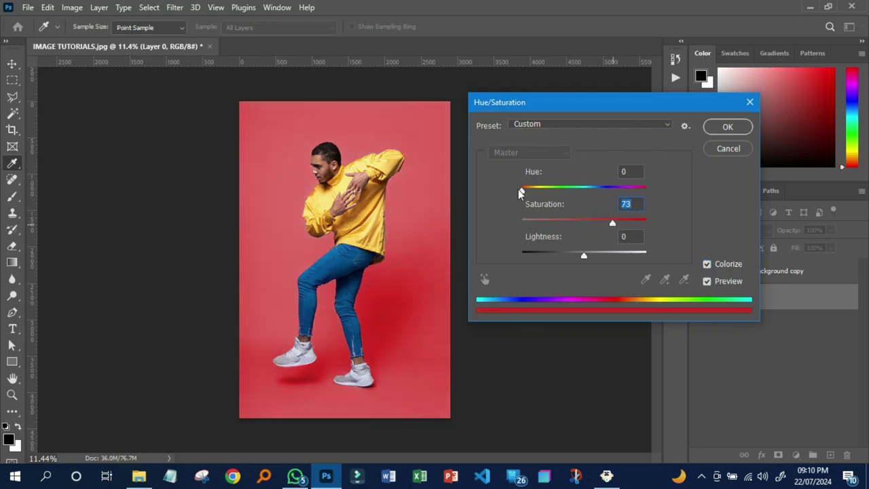
mouse_move(523, 191)
mouse_down()
mouse_move(646, 197)
mouse_move(603, 201)
mouse_up()
drag(603, 201, 649, 197)
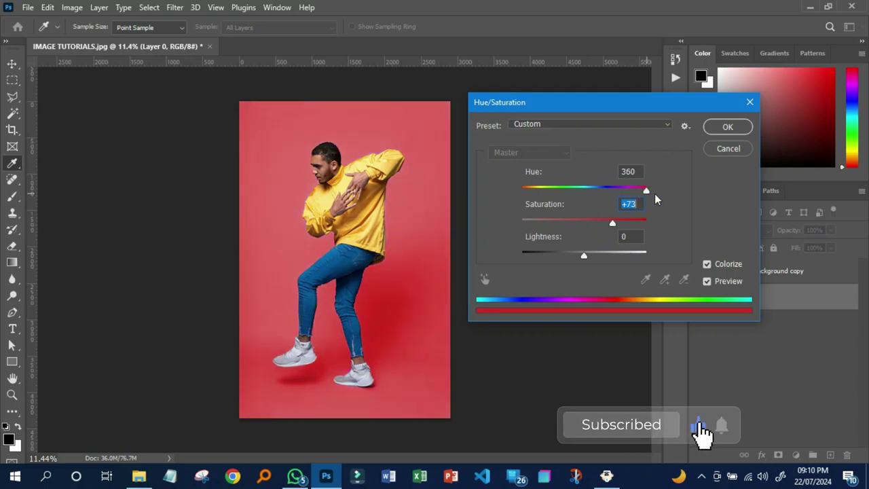
mouse_move(613, 226)
mouse_down()
mouse_move(510, 223)
mouse_move(611, 226)
mouse_up()
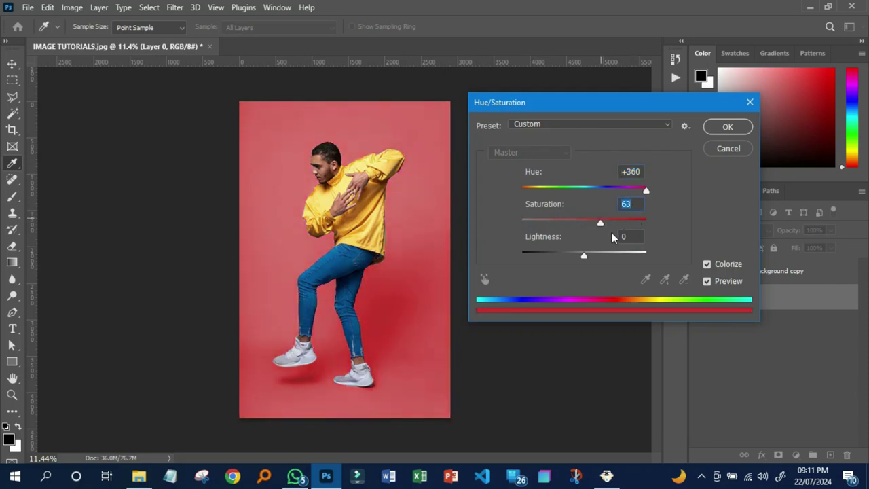
click(721, 128)
scroll(299, 282, down, 2)
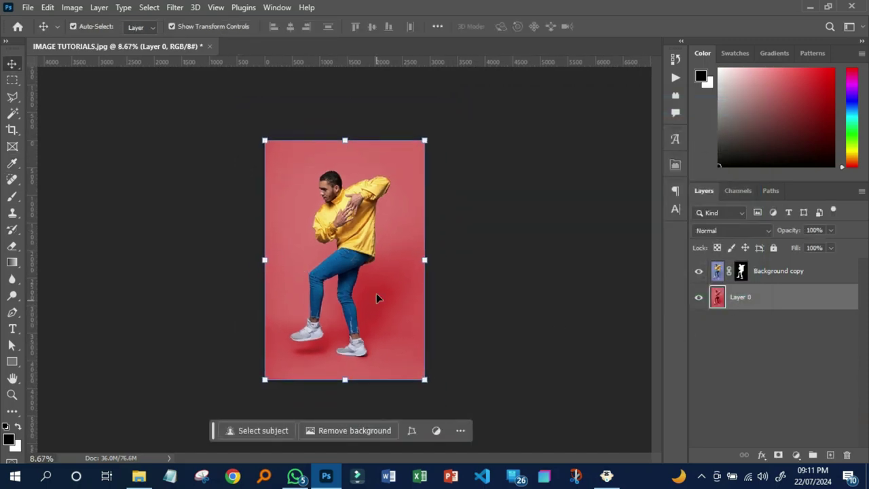
Undo the tint, duplicate Layer 0, and colorize the copy red with Hue/Saturation.
key(ctrl+z)
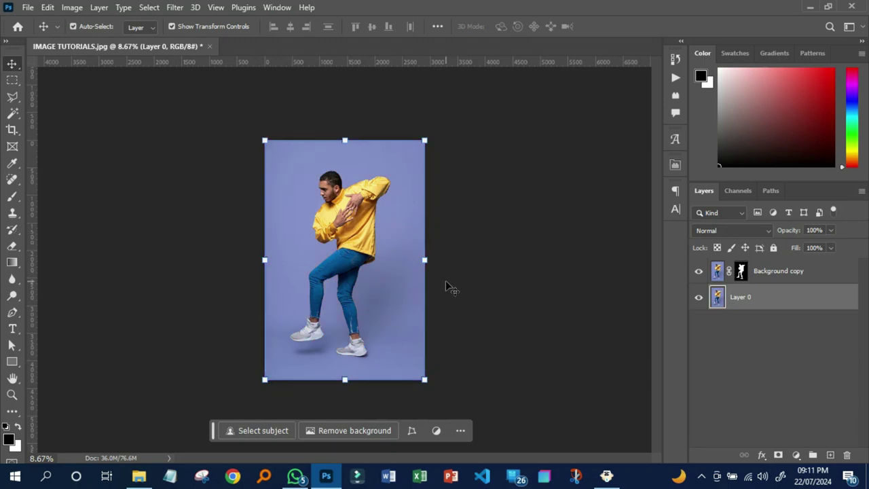
key(ctrl+j)
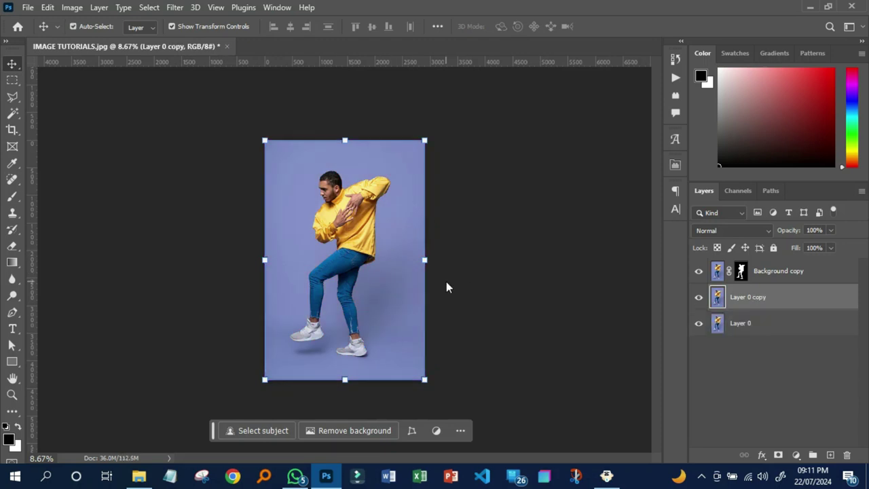
click(72, 7)
mouse_move(92, 40)
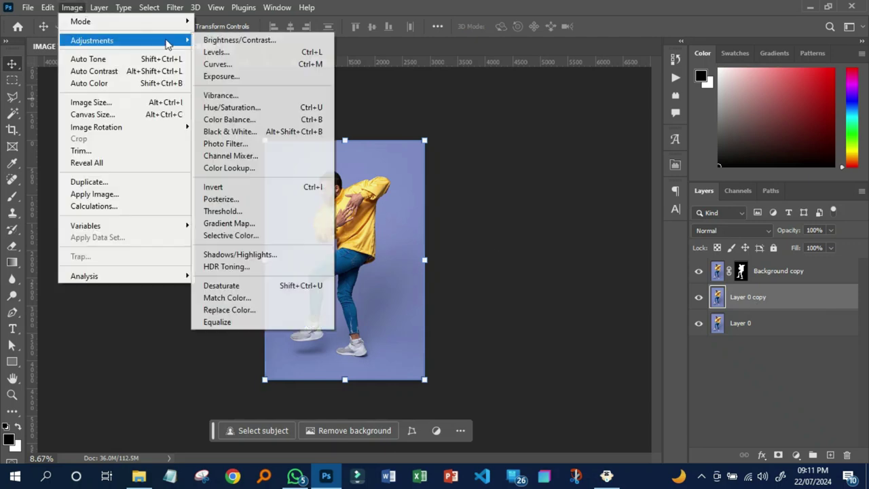
click(229, 107)
click(707, 264)
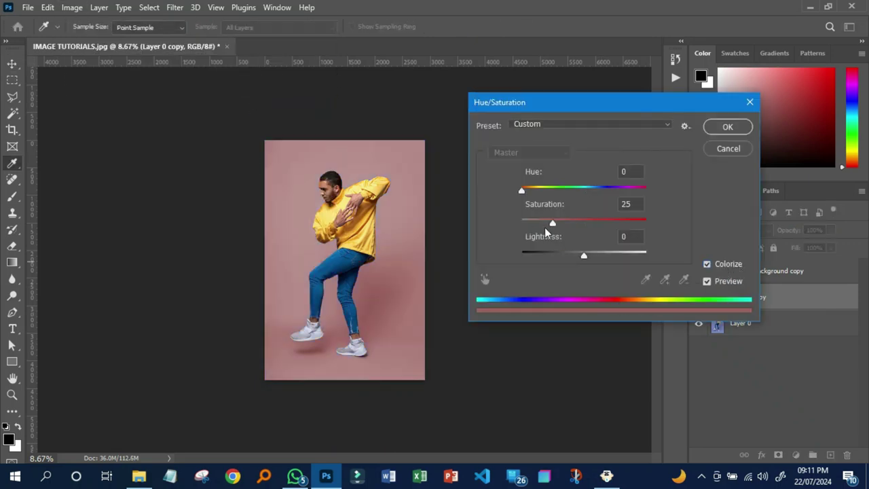
drag(553, 223, 618, 222)
drag(521, 191, 648, 198)
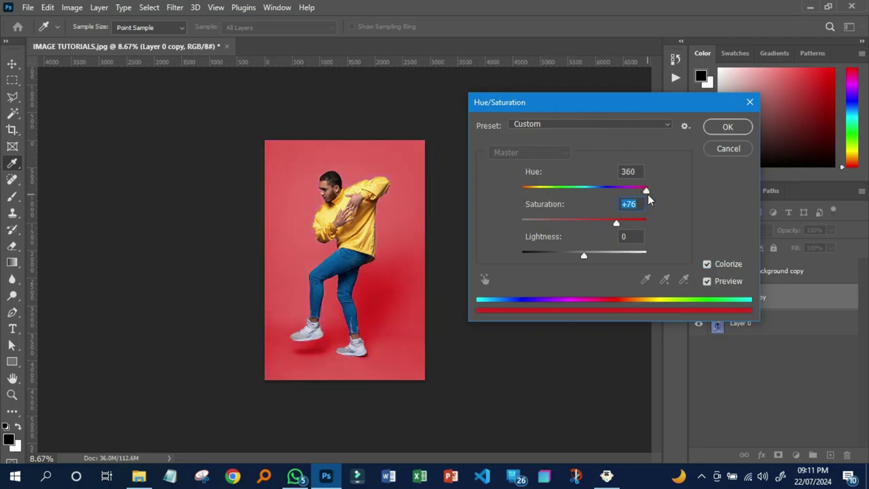
drag(616, 223, 601, 223)
click(725, 127)
Hide the red Layer 0 copy and make Layer 0 the active layer.
key(v)
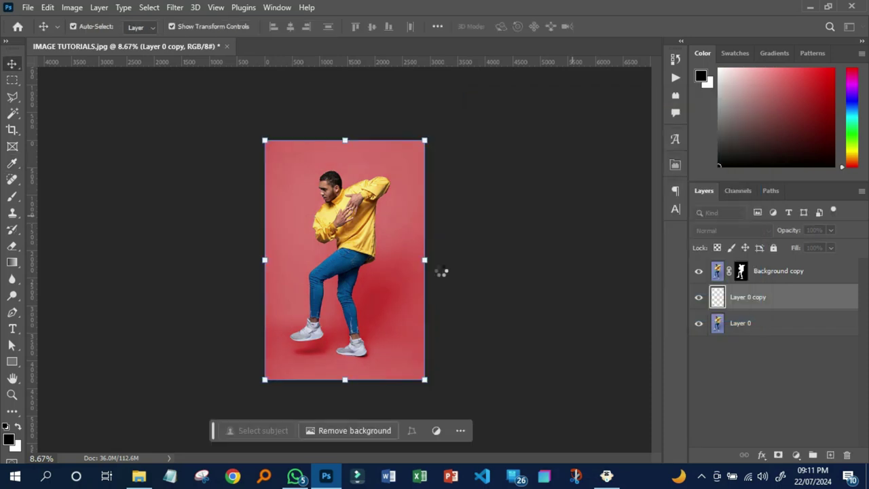
key(ctrl+0)
scroll(360, 302, down, 1)
click(698, 298)
click(701, 301)
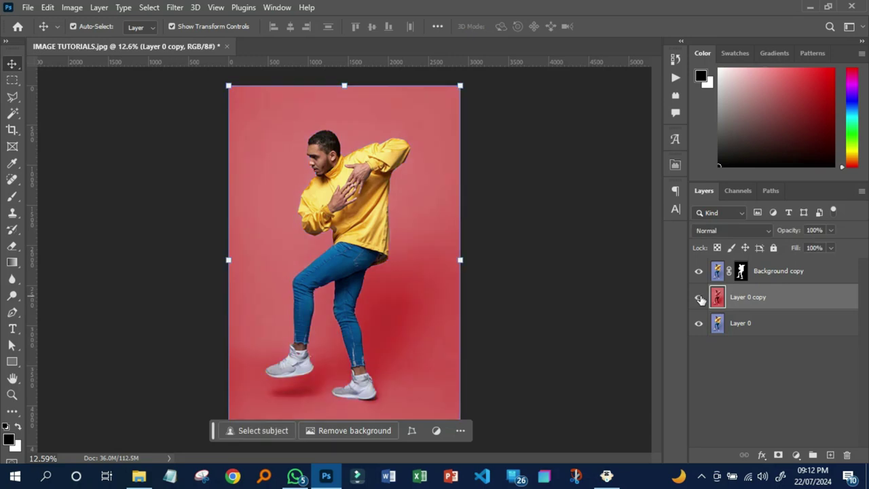
click(699, 300)
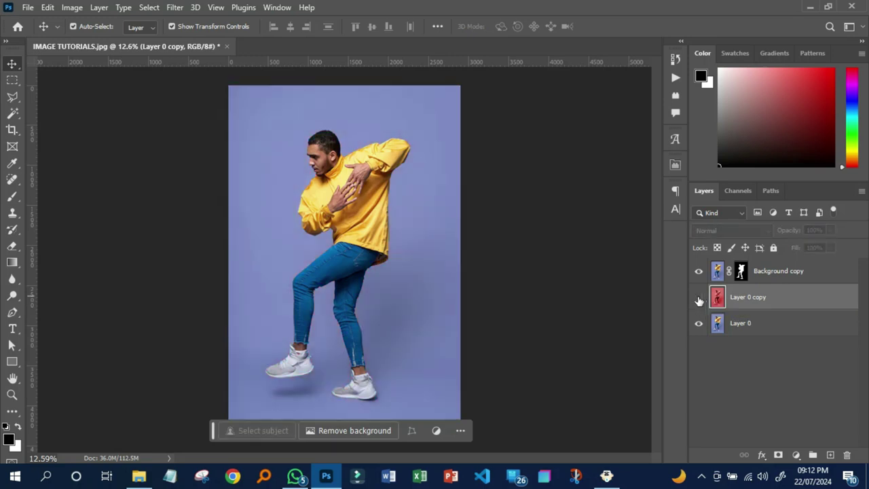
click(769, 329)
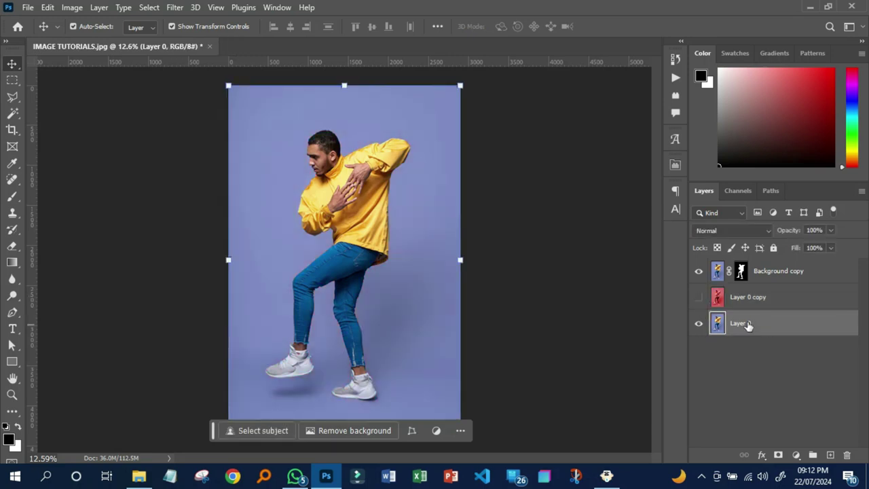
click(798, 455)
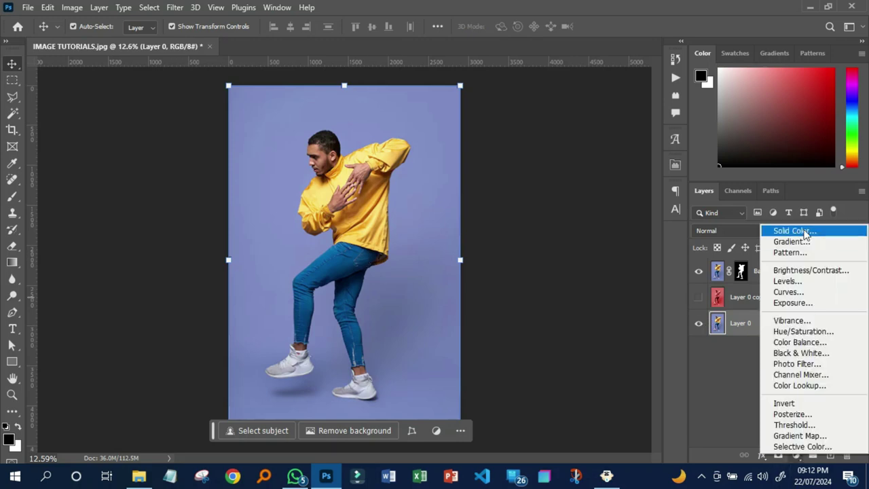
Add a dark red Solid Color fill layer above Layer 0.
click(798, 231)
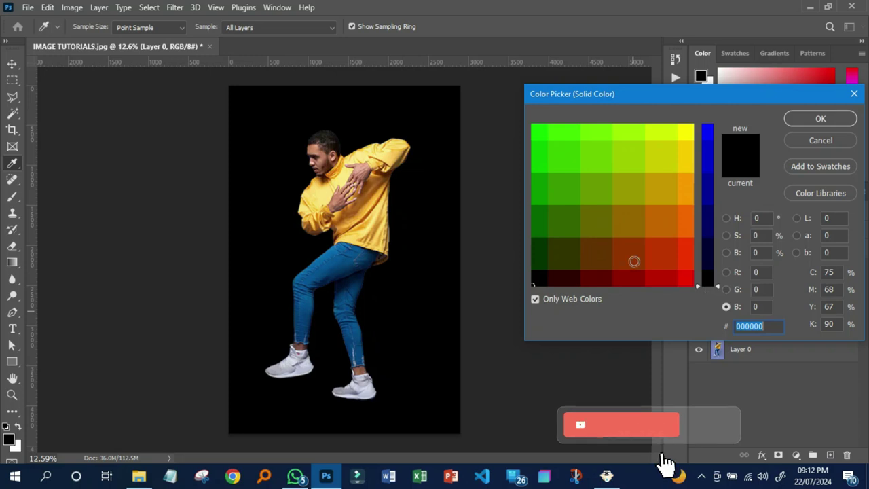
click(624, 279)
click(821, 118)
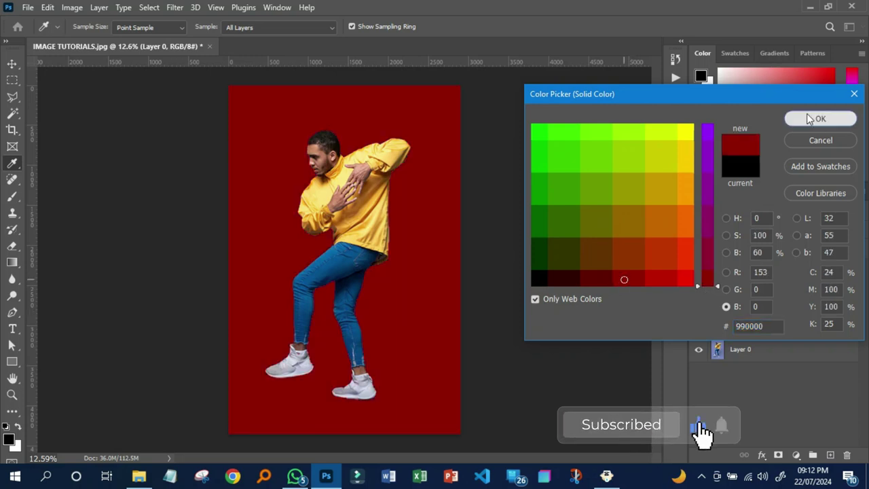
scroll(401, 207, up, 2)
scroll(401, 207, down, 1)
scroll(343, 355, down, 1)
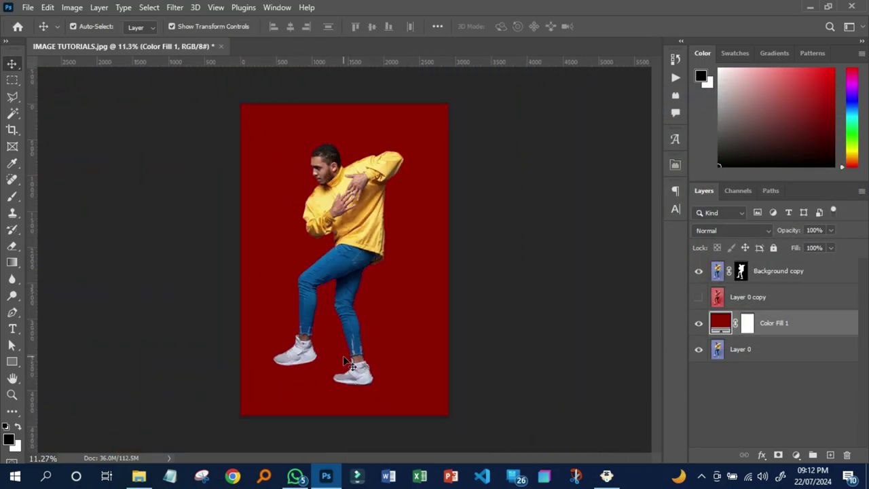
scroll(288, 401, up, 2)
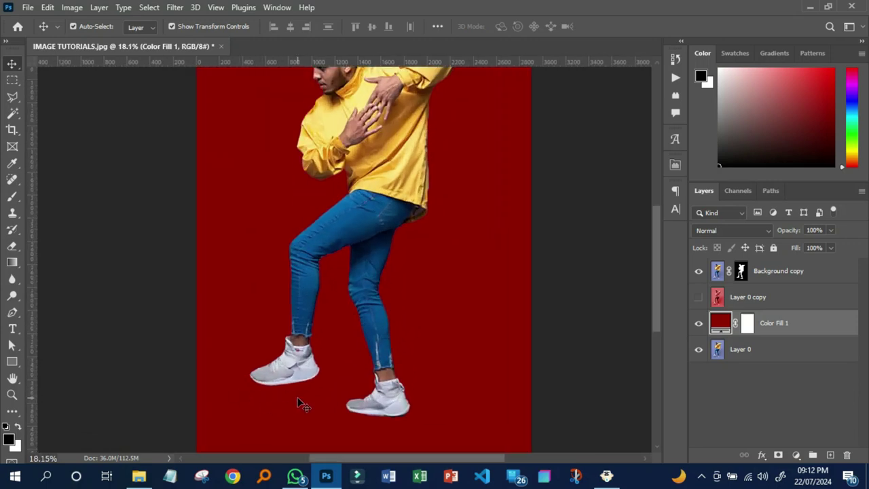
scroll(325, 346, down, 1)
scroll(388, 336, down, 1)
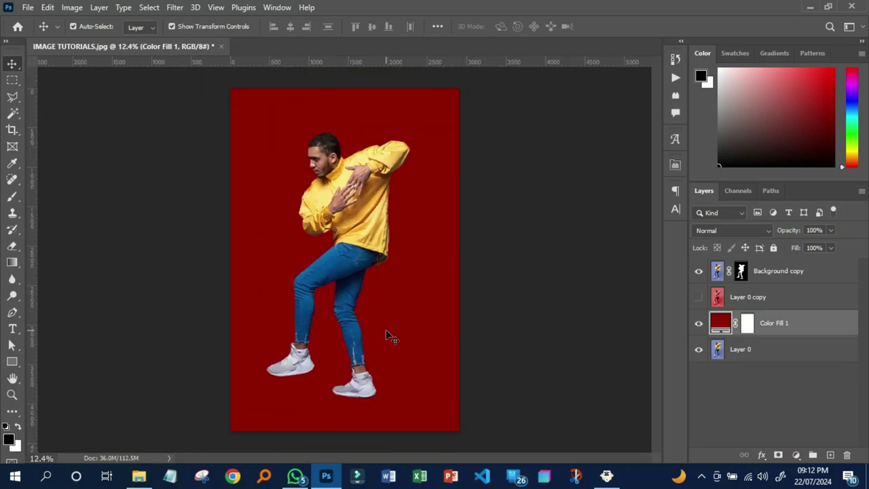
scroll(387, 335, up, 1)
Set Color Fill 1's blend mode to Multiply and dismiss the chat notification.
click(740, 231)
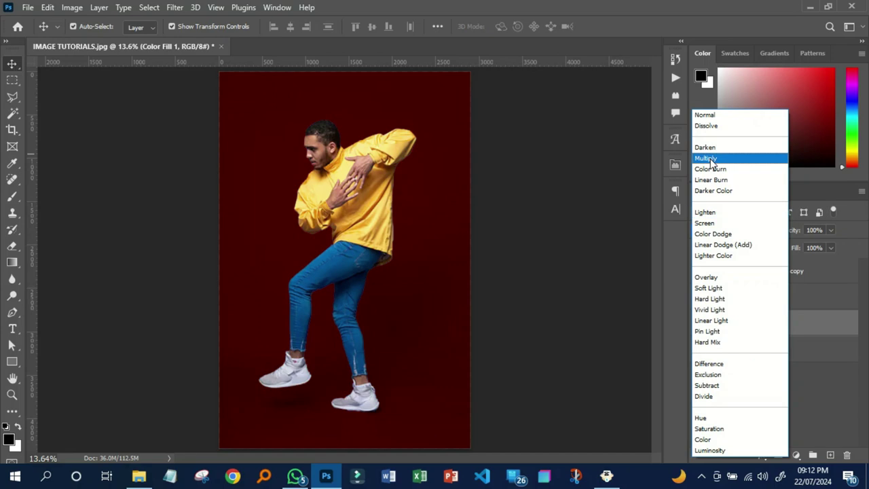
click(709, 158)
click(540, 392)
scroll(262, 437, up, 1)
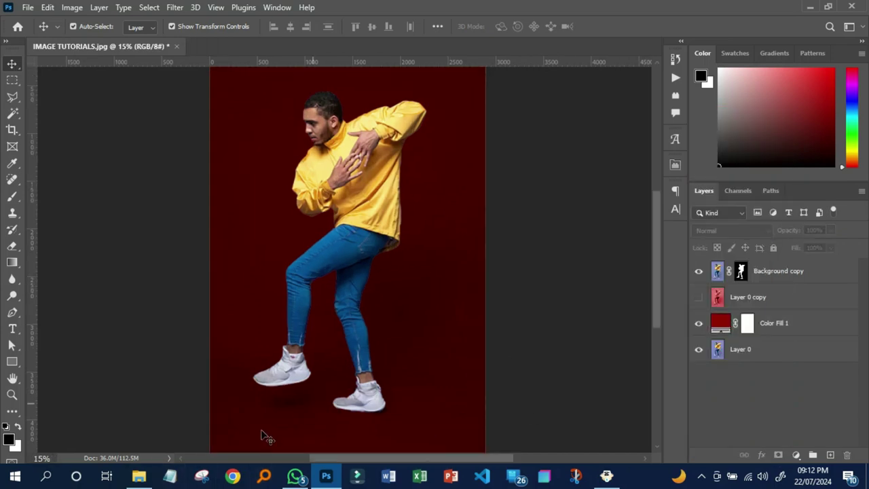
scroll(317, 388, up, 3)
scroll(317, 388, down, 3)
scroll(346, 392, down, 1)
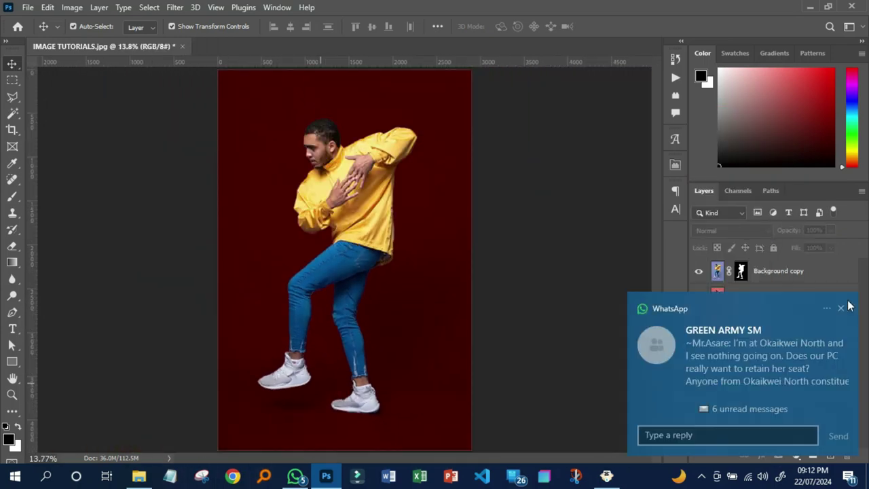
click(842, 309)
Change Color Fill 1's colour to pure red ff0000.
click(781, 324)
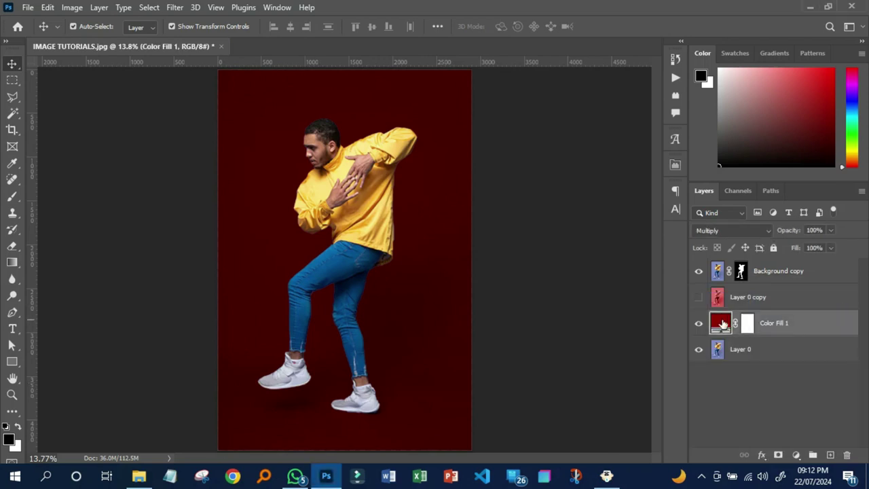
double_click(721, 325)
click(665, 285)
click(708, 259)
click(669, 281)
drag(708, 259, 706, 297)
double_click(748, 326)
text(ff0000)
click(821, 119)
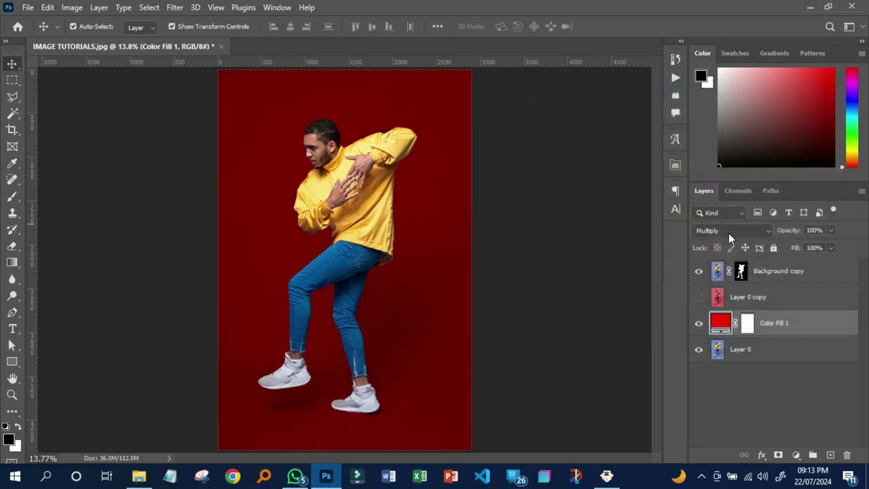
Switch Color Fill 1 to Color blend mode and hide the red duplicate layer.
click(729, 233)
click(701, 440)
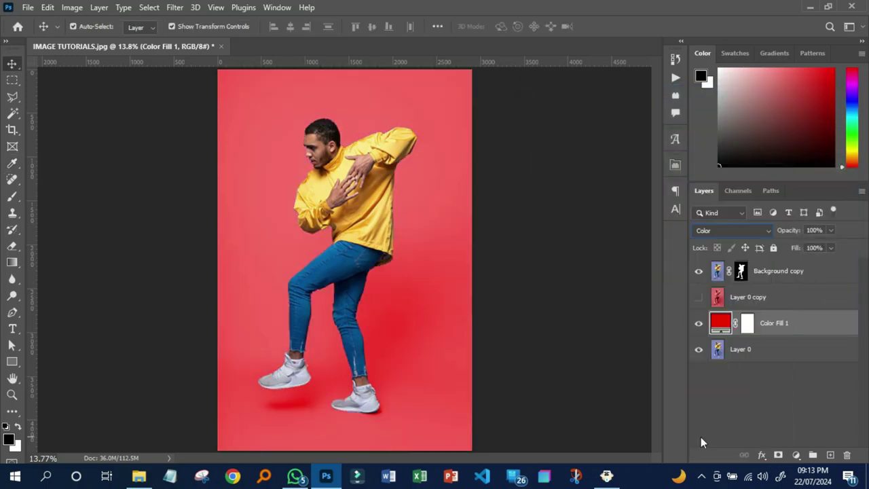
click(699, 297)
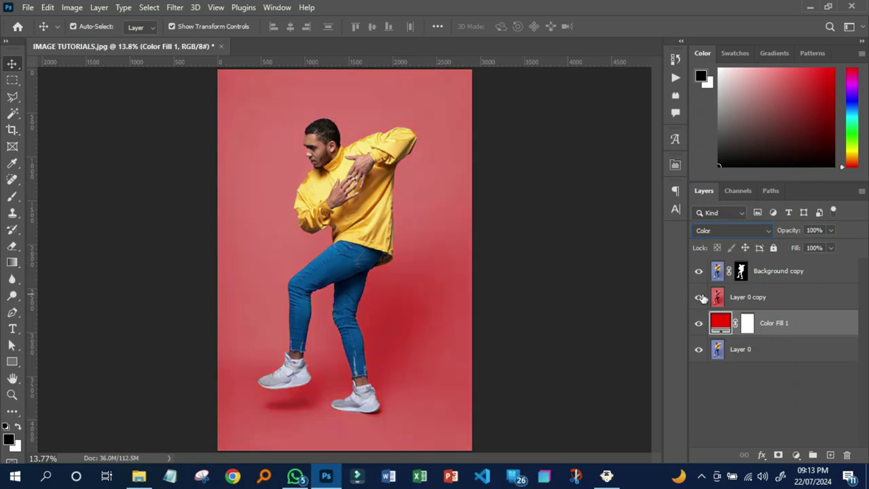
Change Color Fill 1's colour to a bluish green #00cc66.
double_click(720, 326)
mouse_move(607, 233)
mouse_down()
mouse_move(562, 194)
mouse_move(534, 208)
mouse_move(534, 230)
mouse_up()
mouse_move(706, 188)
mouse_down()
mouse_move(708, 120)
mouse_move(708, 256)
mouse_up()
click(602, 283)
mouse_move(601, 283)
mouse_down()
mouse_move(572, 218)
mouse_move(605, 151)
mouse_move(521, 154)
mouse_up()
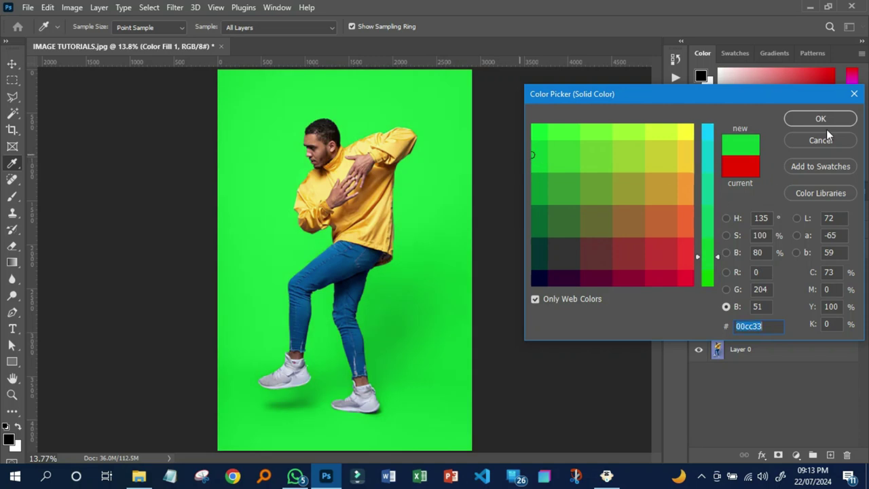
drag(709, 277, 715, 227)
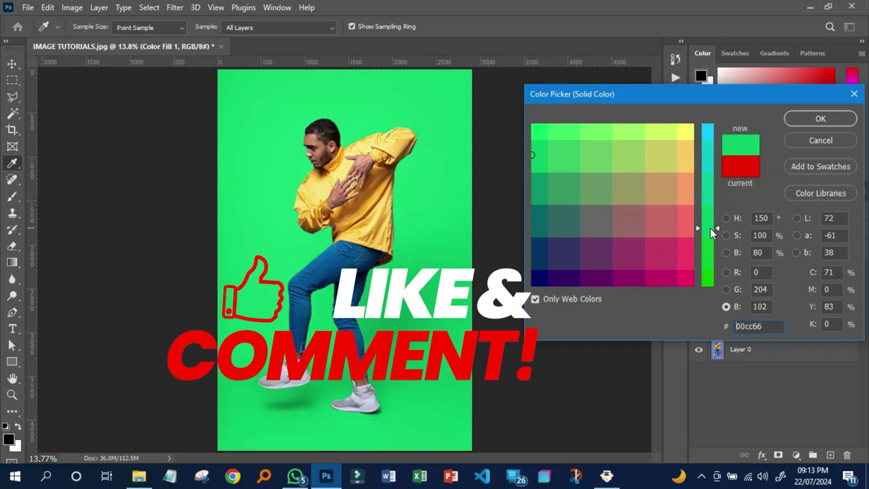
click(825, 120)
key(v)
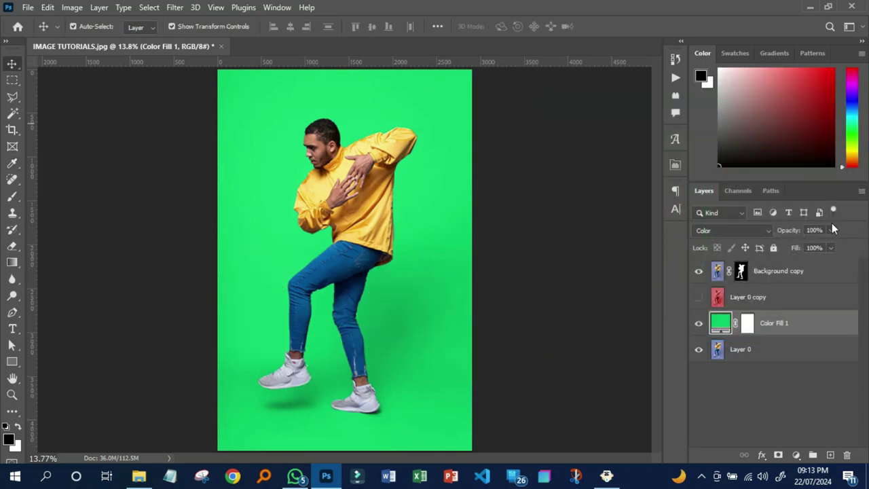
Lower Color Fill 1's opacity to 80% and deselect the layers.
mouse_move(833, 229)
mouse_down()
mouse_move(832, 247)
mouse_move(797, 242)
mouse_up()
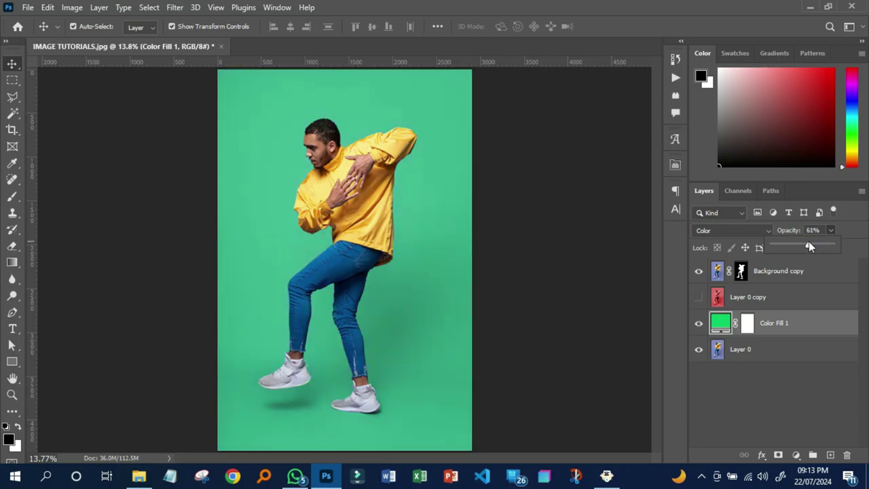
click(510, 339)
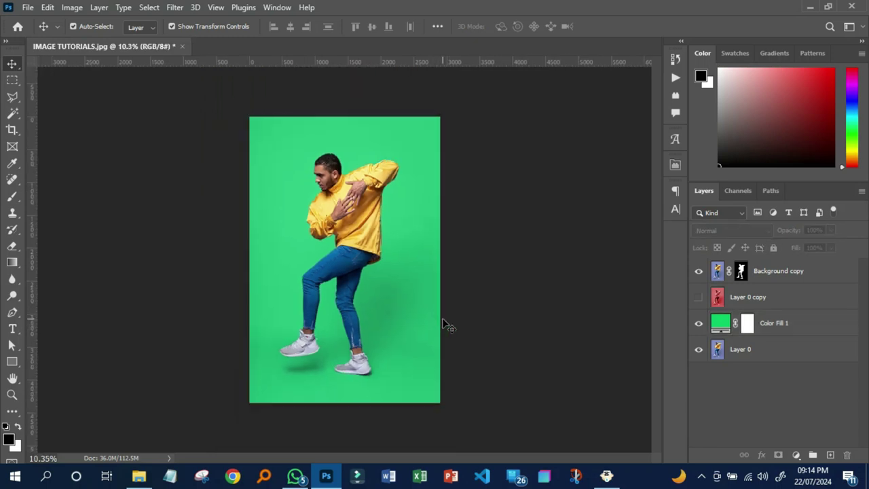
scroll(442, 324, down, 1)
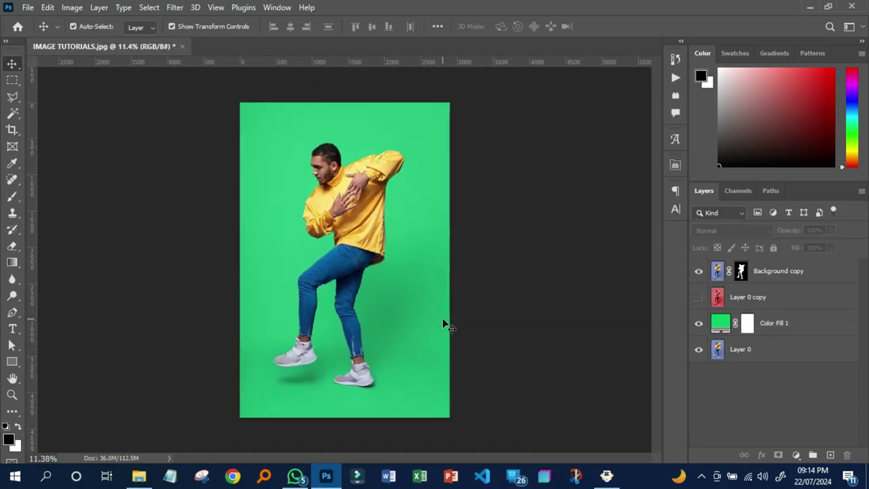
scroll(435, 318, up, 1)
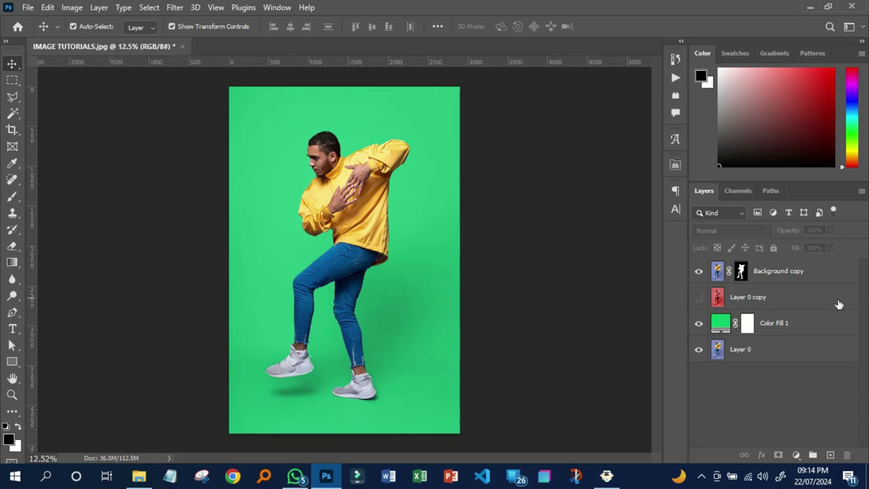
Toggle the cut-out dancer layer to compare, then select the Background copy layer.
click(700, 271)
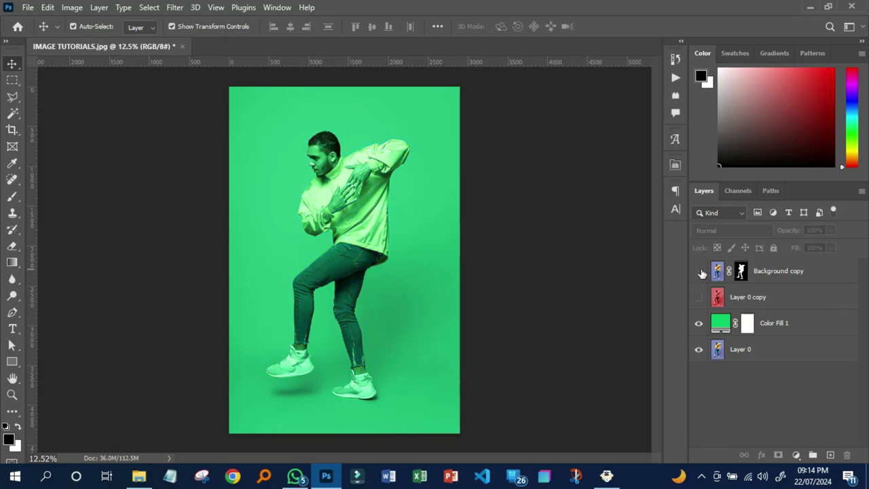
click(700, 271)
click(718, 271)
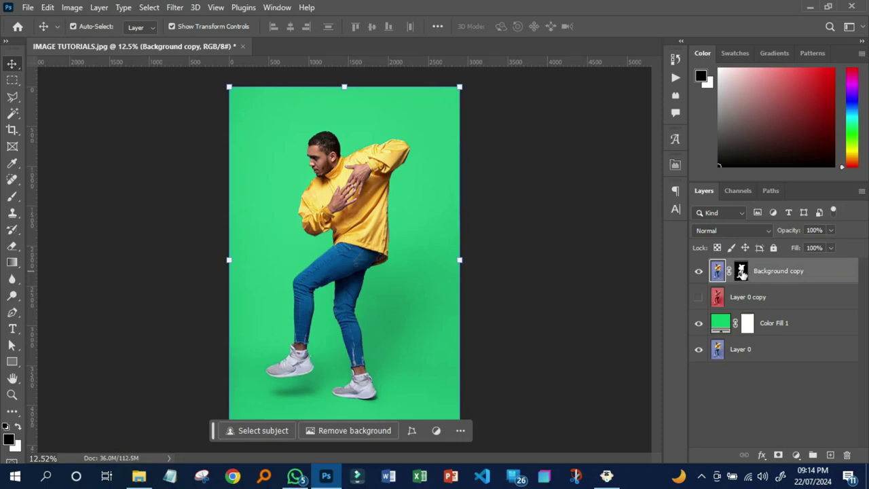
scroll(308, 332, up, 1)
scroll(313, 333, down, 1)
Draw a tall rectangle above Color Fill 1 and duplicate it into evenly spaced copies.
click(11, 361)
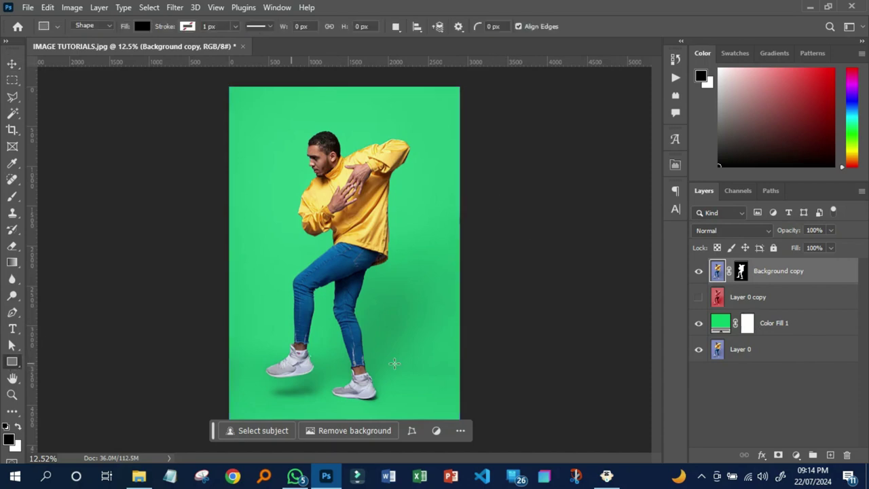
click(774, 319)
drag(230, 78, 294, 238)
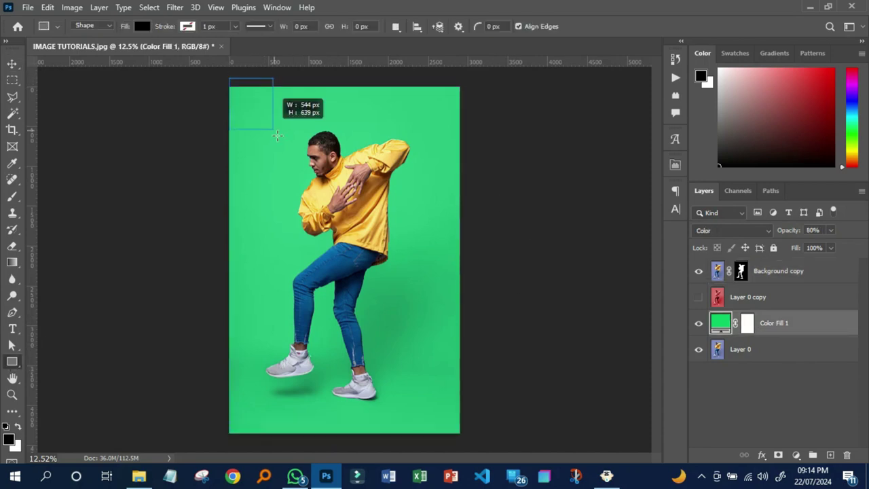
click(11, 63)
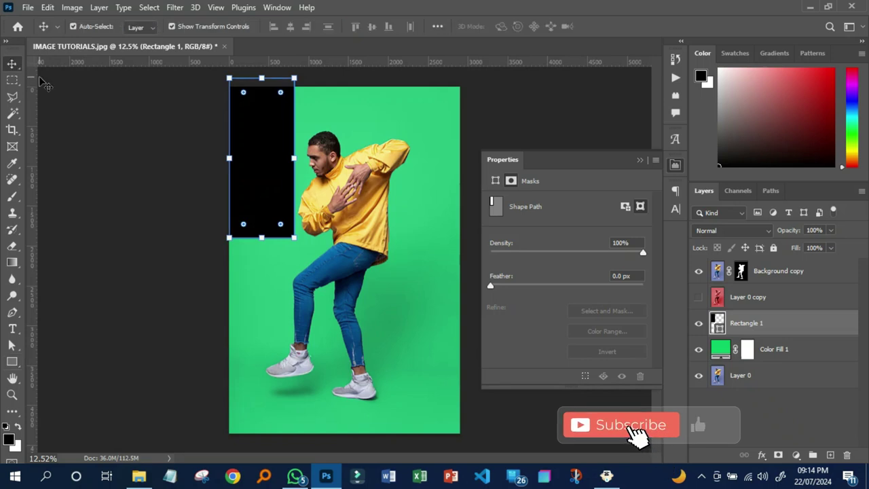
drag(286, 124, 444, 125)
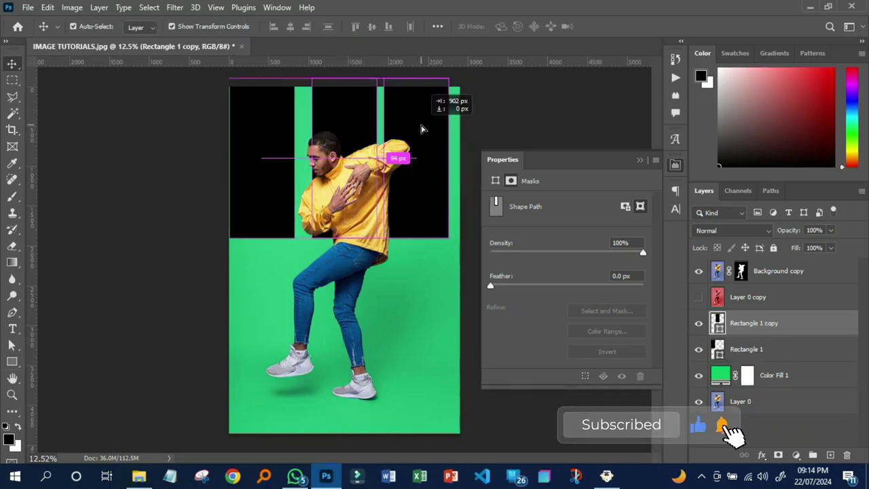
Fill the three rectangles with white, merge them into one shape, and nudge it down.
shift+click(746, 375)
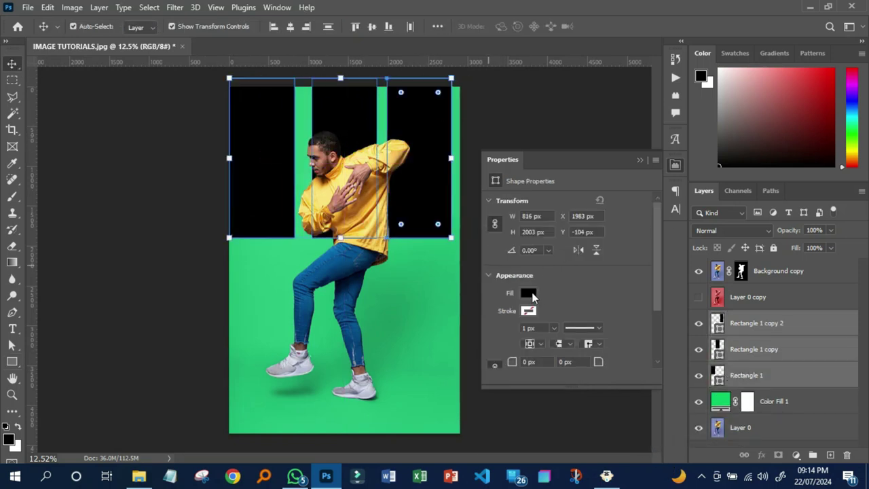
click(528, 292)
click(587, 278)
click(675, 165)
right_click(753, 328)
click(704, 193)
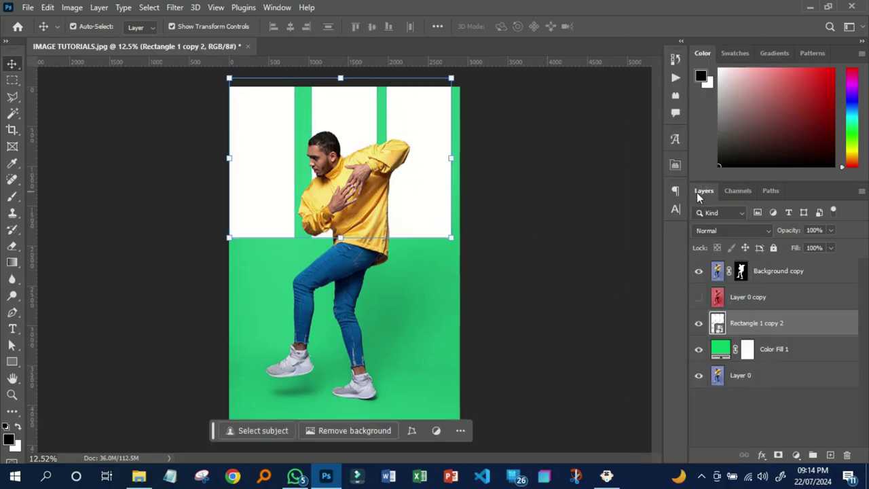
drag(377, 108, 381, 138)
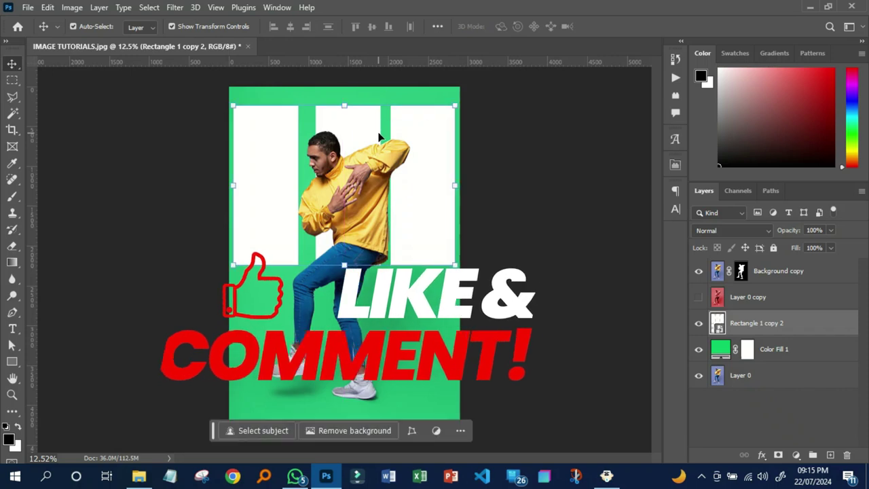
Slant the white rectangles into diagonal stripes using Perspective and Skew transforms.
key(ctrl+t)
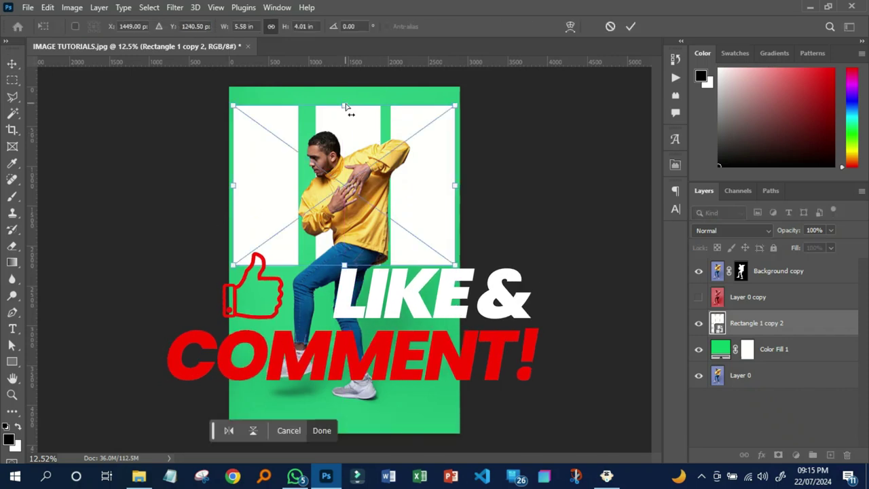
right_click(344, 139)
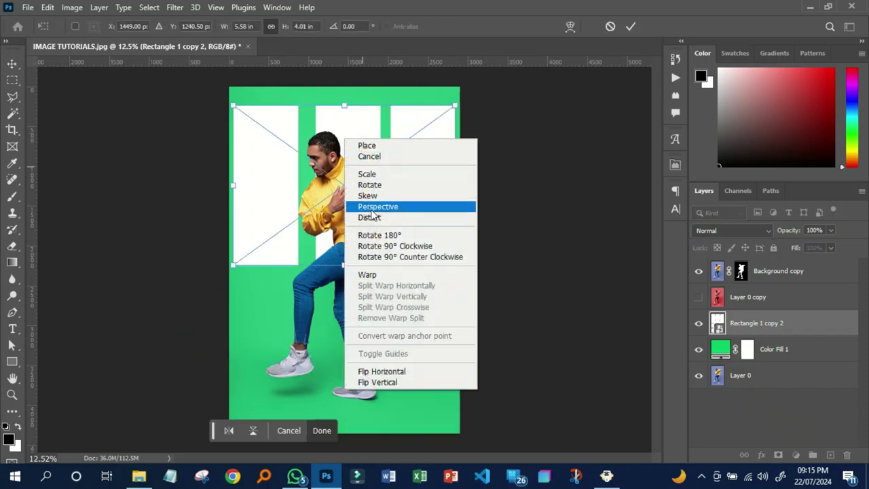
click(378, 209)
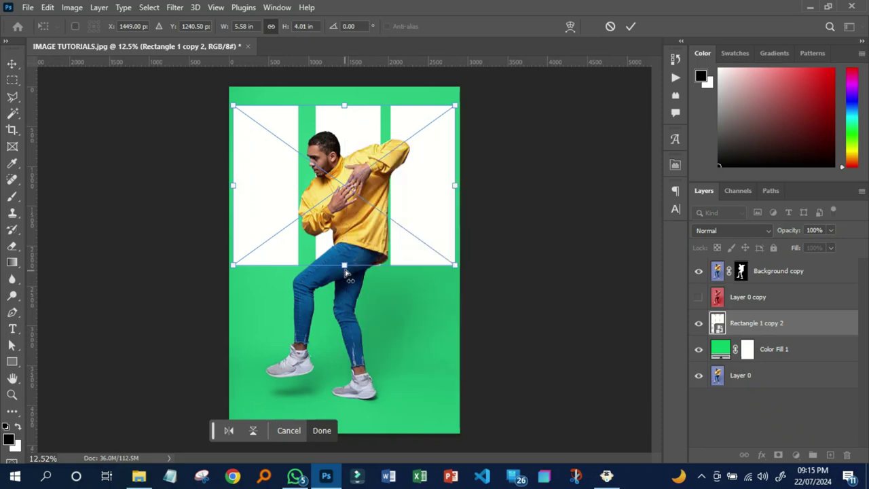
drag(345, 270, 474, 331)
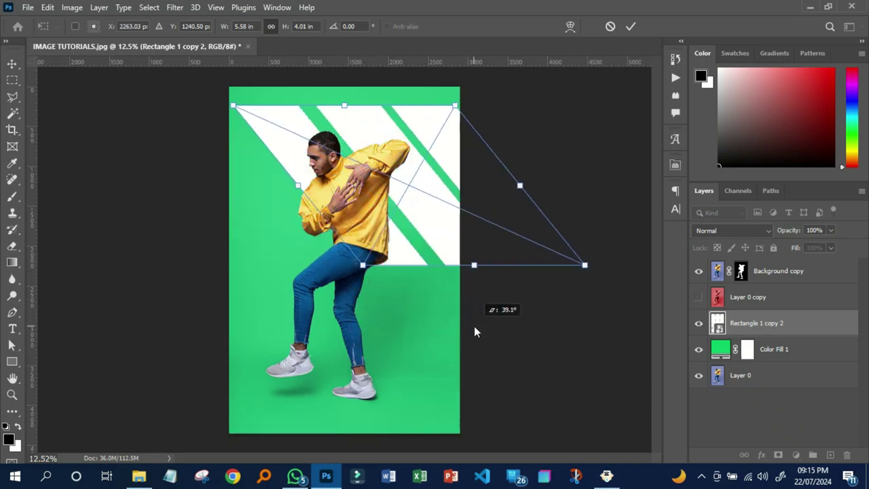
drag(344, 105, 250, 106)
mouse_move(361, 108)
mouse_down()
mouse_move(371, 106)
mouse_move(299, 91)
mouse_up()
right_click(341, 125)
click(373, 182)
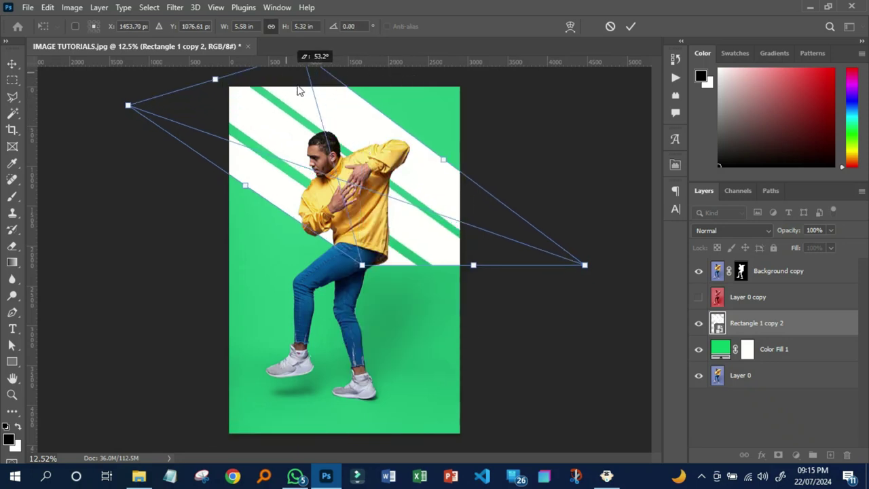
drag(362, 265, 379, 315)
click(631, 26)
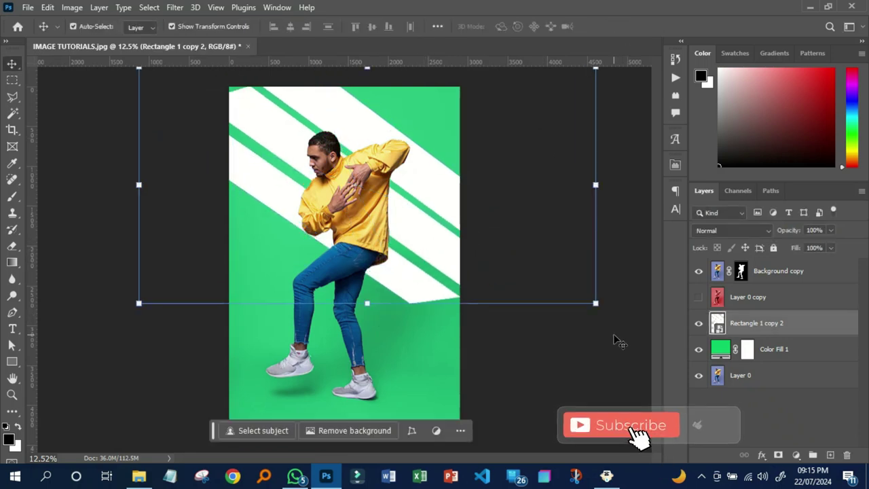
Stretch the stripes taller and shift them right and down across the canvas.
key(ctrl+t)
mouse_move(596, 302)
mouse_down()
mouse_move(582, 273)
mouse_move(595, 263)
mouse_up()
drag(380, 239, 529, 310)
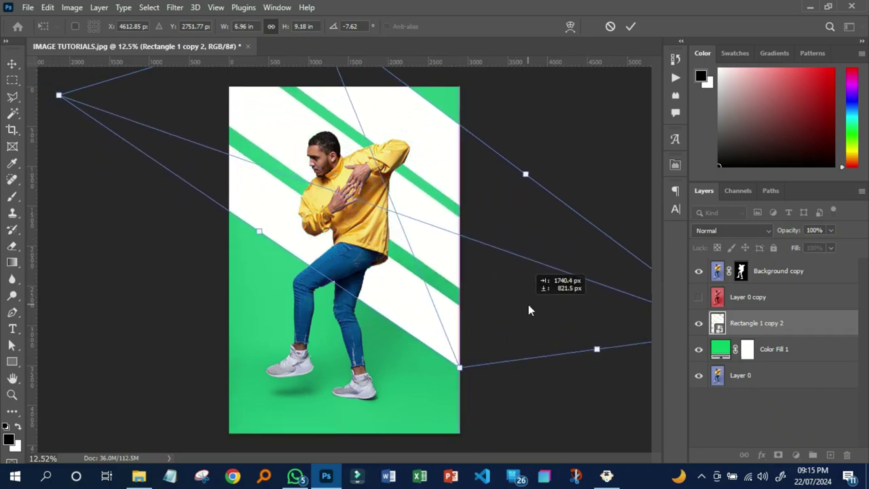
key(Return)
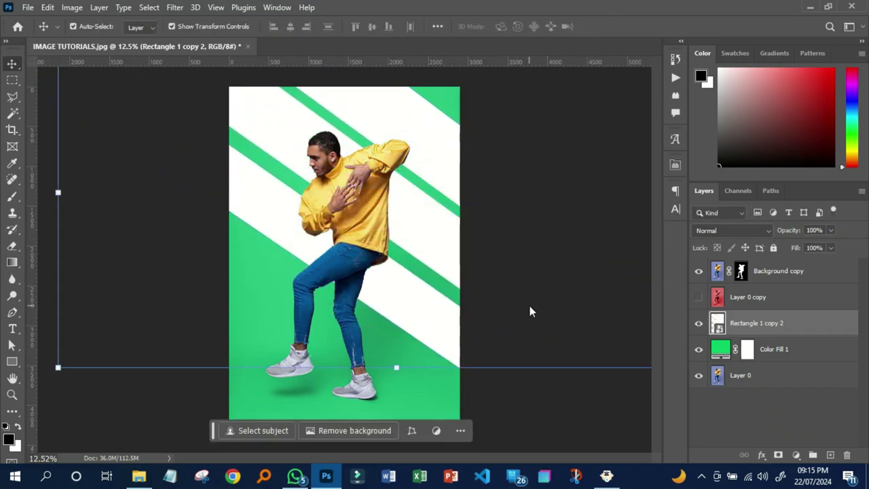
Set the stripes to Soft Light blending with a 36-pixel Gaussian Blur.
click(716, 233)
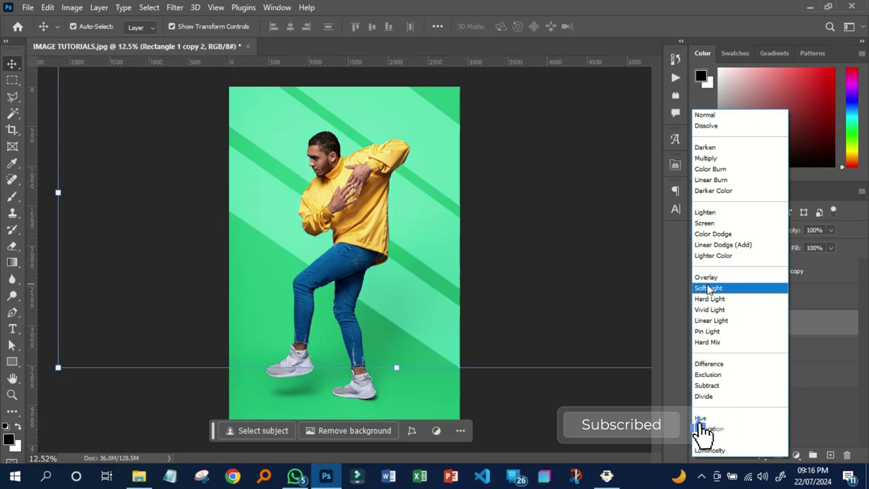
click(708, 288)
click(174, 6)
mouse_move(182, 171)
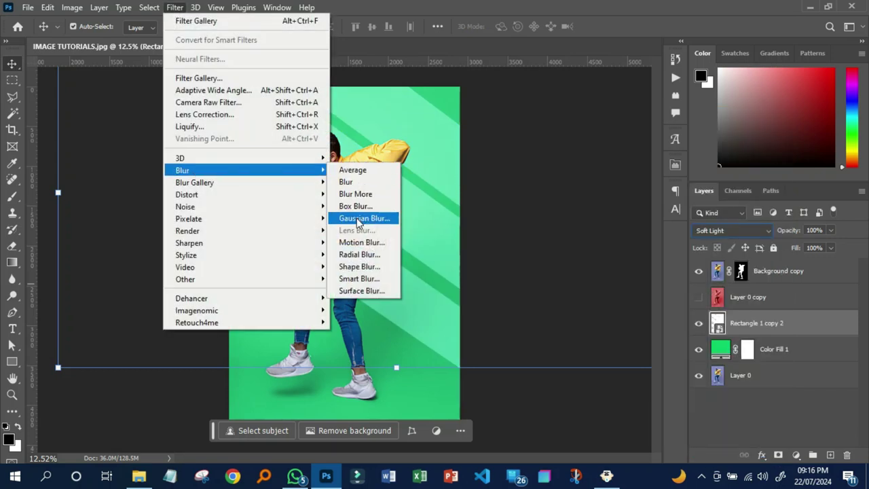
click(358, 220)
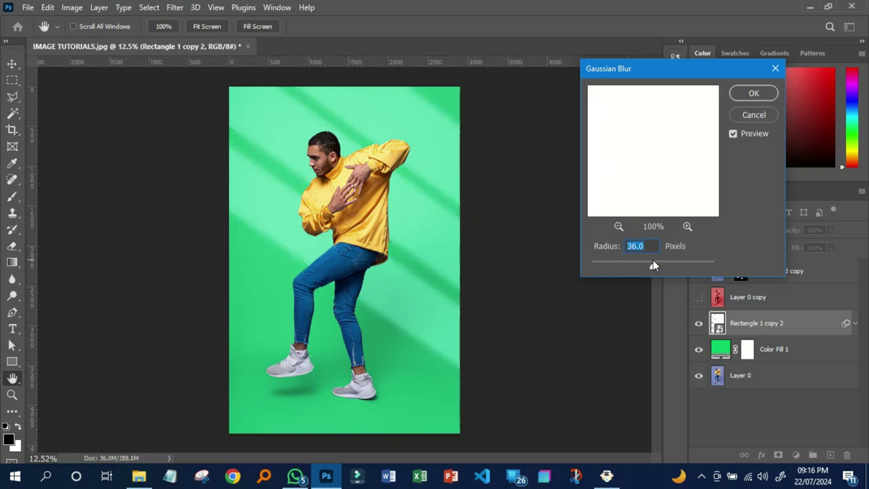
click(739, 93)
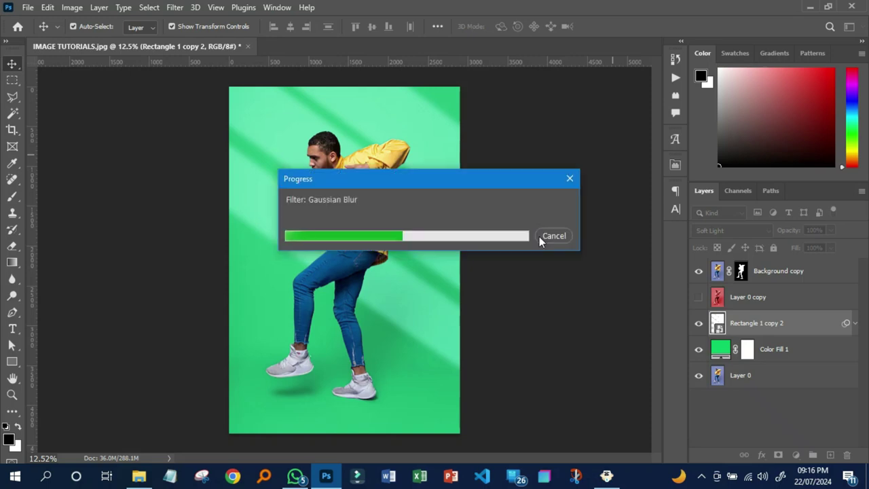
Toggle the blurred stripes layer off to compare the effect.
scroll(325, 233, down, 1)
click(461, 246)
click(698, 324)
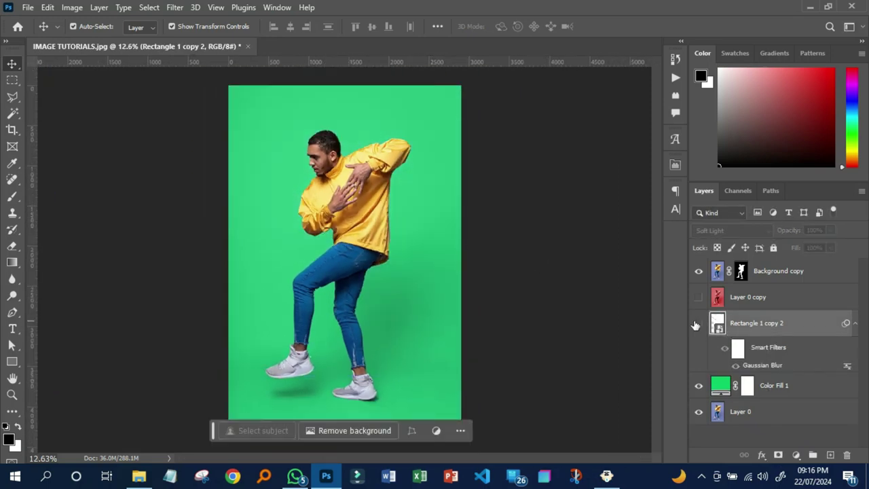
scroll(394, 209, down, 2)
scroll(394, 209, up, 1)
scroll(394, 209, up, 1)
scroll(394, 209, down, 1)
Change the Color Fill 1 backdrop colour from green to red #cc0000.
click(855, 323)
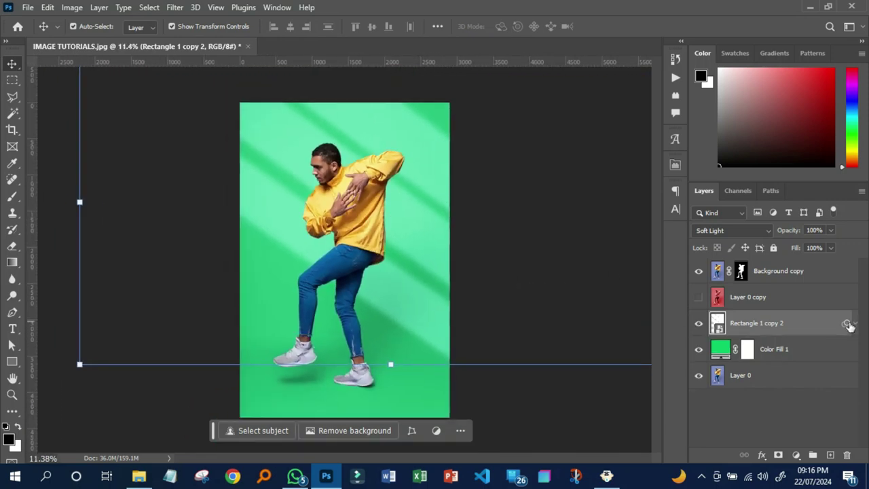
click(709, 349)
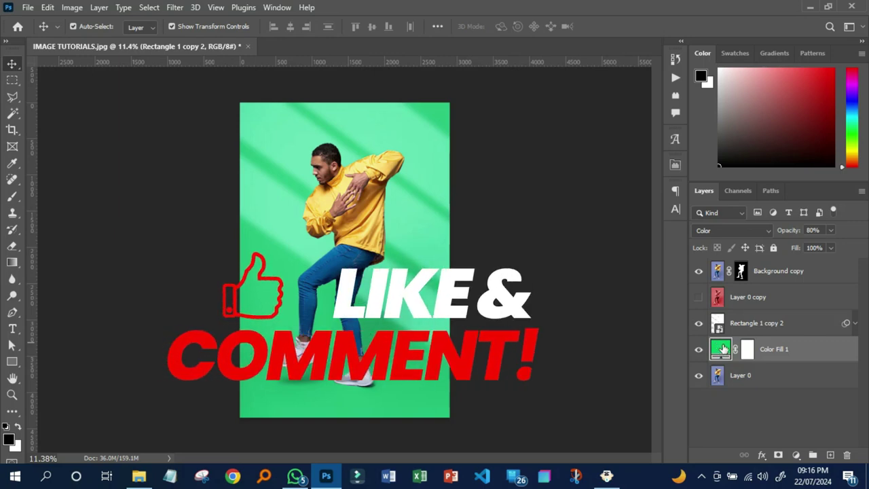
double_click(723, 349)
click(542, 260)
click(556, 277)
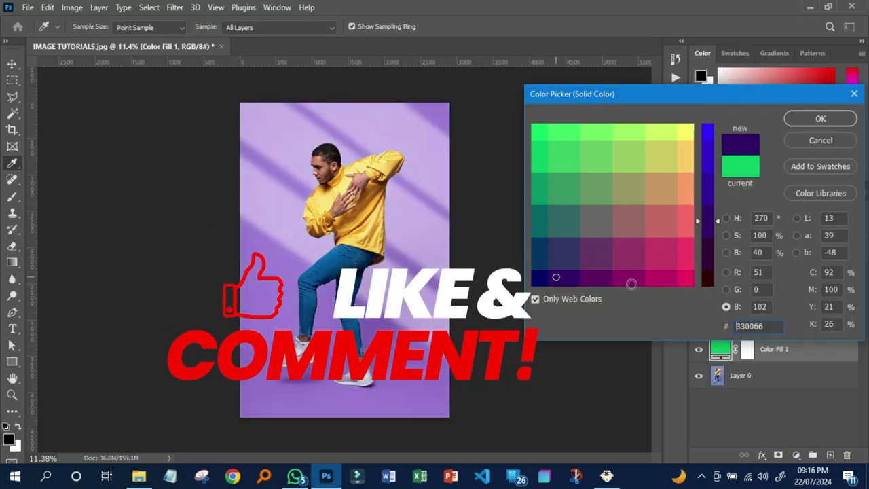
click(631, 284)
drag(707, 221, 706, 302)
click(657, 281)
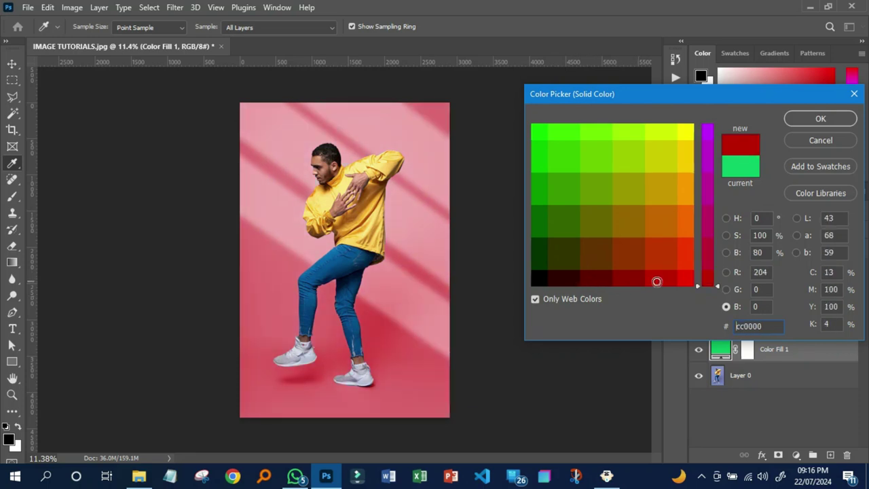
key(Return)
Deselect all layers and review the red-tinted scene.
key(v)
scroll(319, 238, up, 1)
scroll(322, 239, down, 1)
scroll(334, 236, up, 1)
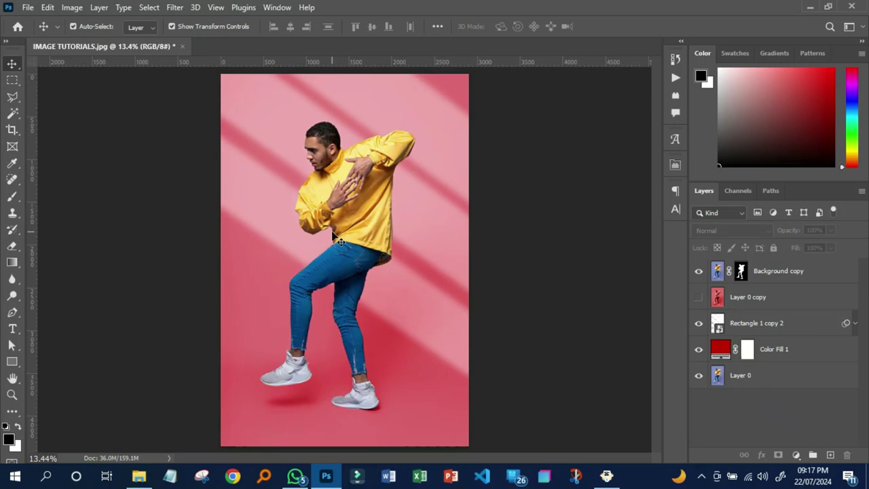